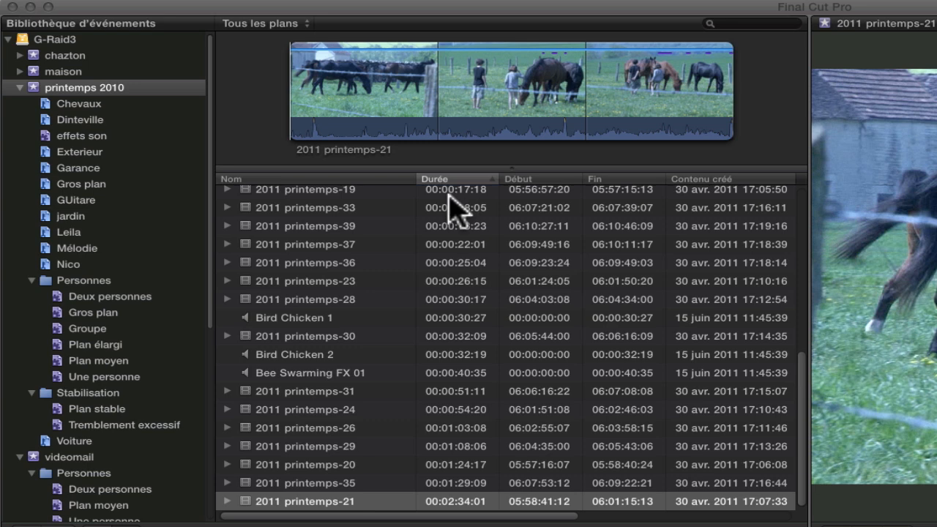
- Mark the five shortest clips of the printemps 2010 event, from 2011 printemps-41 to dinteville avril2011-1, as rejected
scroll(439, 220, "up", 15)
left_click(44, 89)
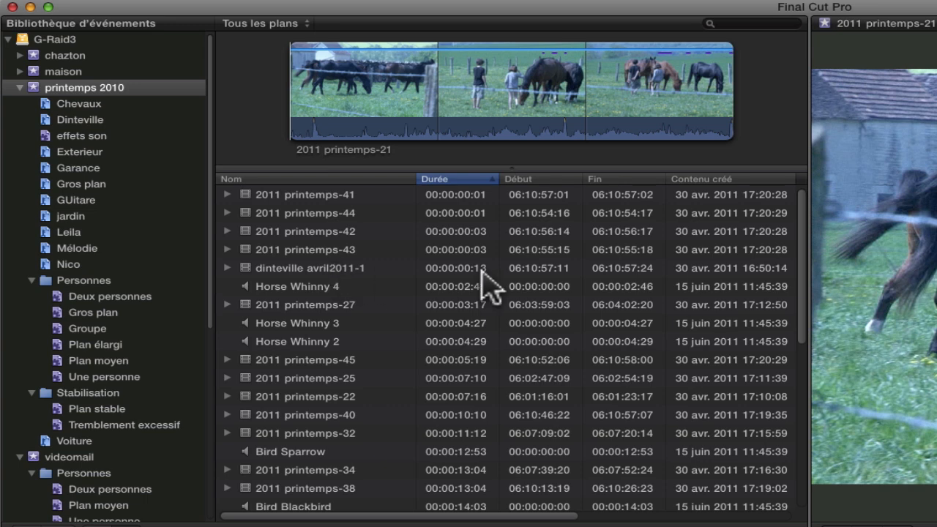
left_click(299, 196)
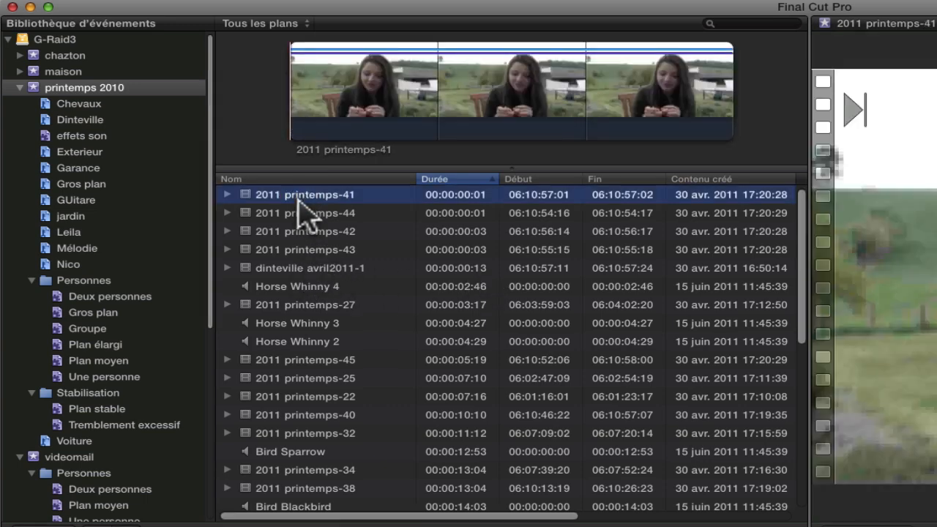
left_click(294, 268)
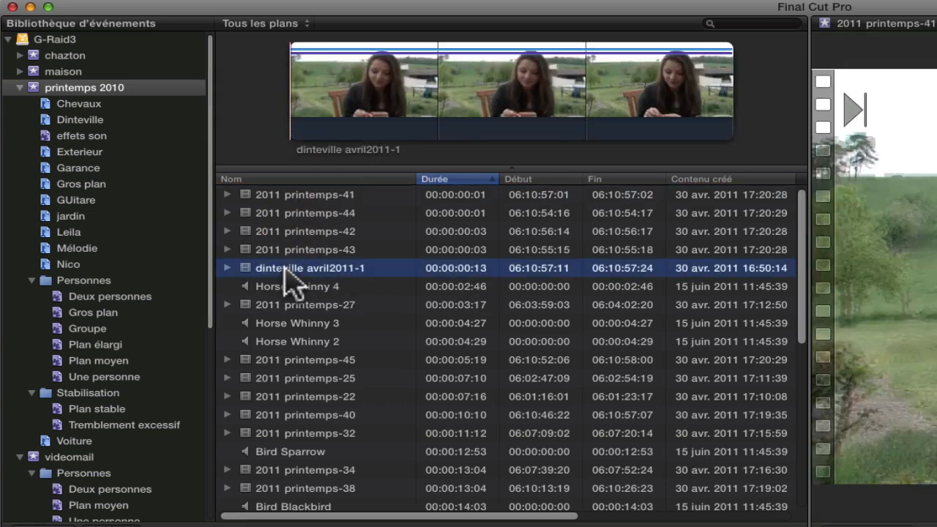
left_click(287, 199, "shift")
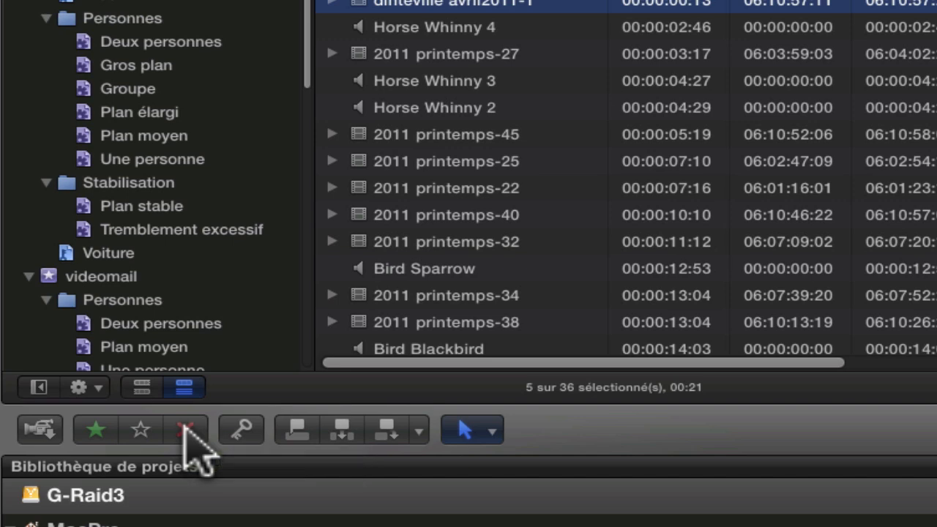
left_click(186, 432)
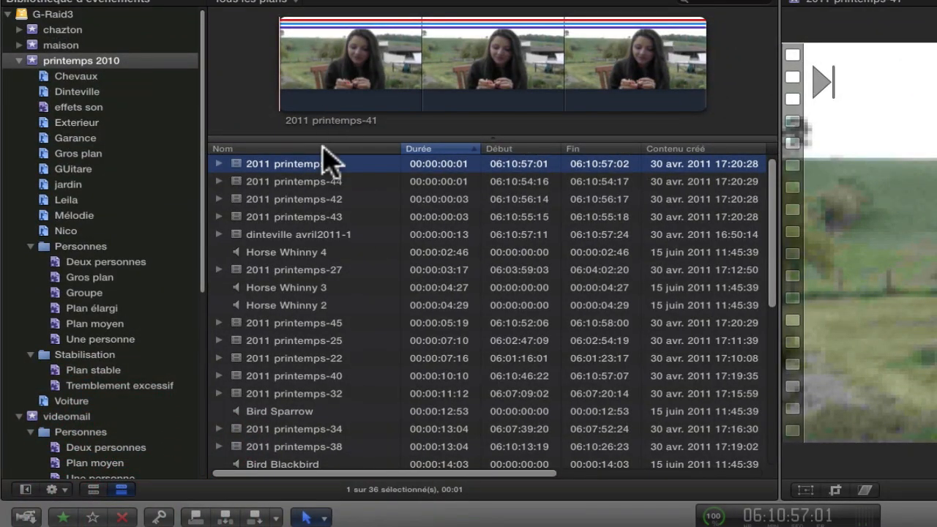
- Check the rating of the clips 2011 printemps-44, 2011 printemps-42, 2011 printemps-43 and dinteville avril2011-1 one by one
left_click(314, 183)
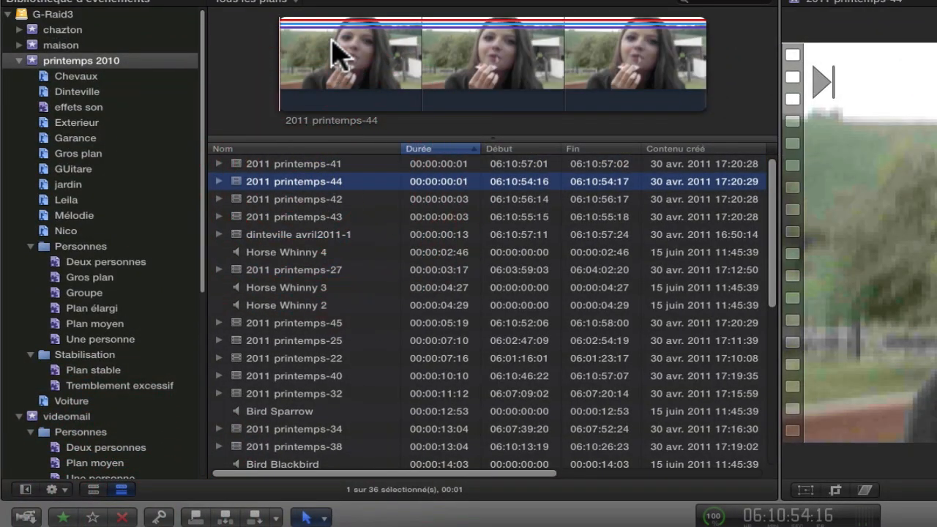
left_click(269, 200)
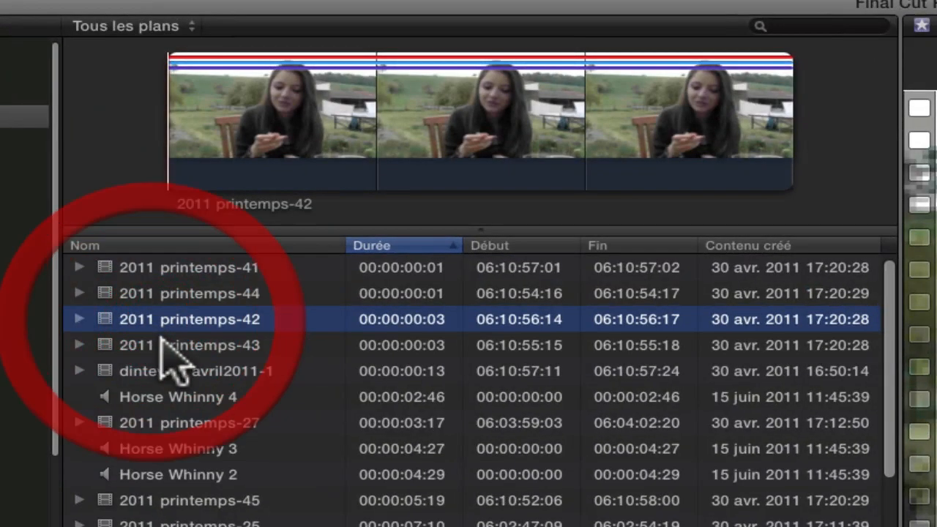
left_click(272, 216)
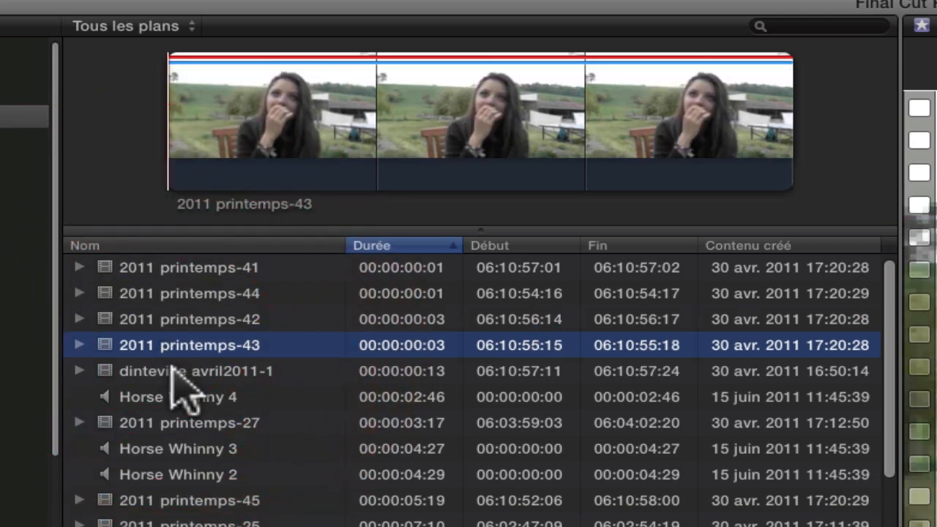
left_click(173, 371)
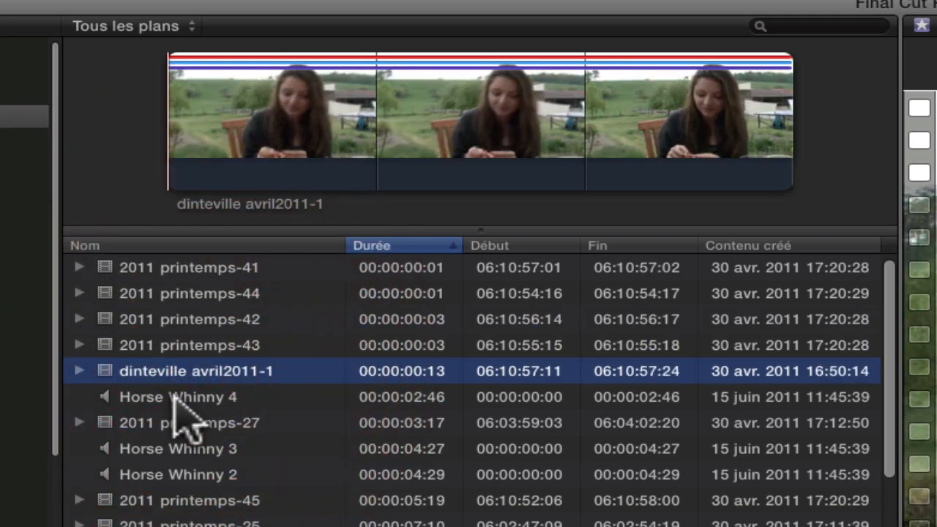
left_click(178, 395)
left_click(176, 376)
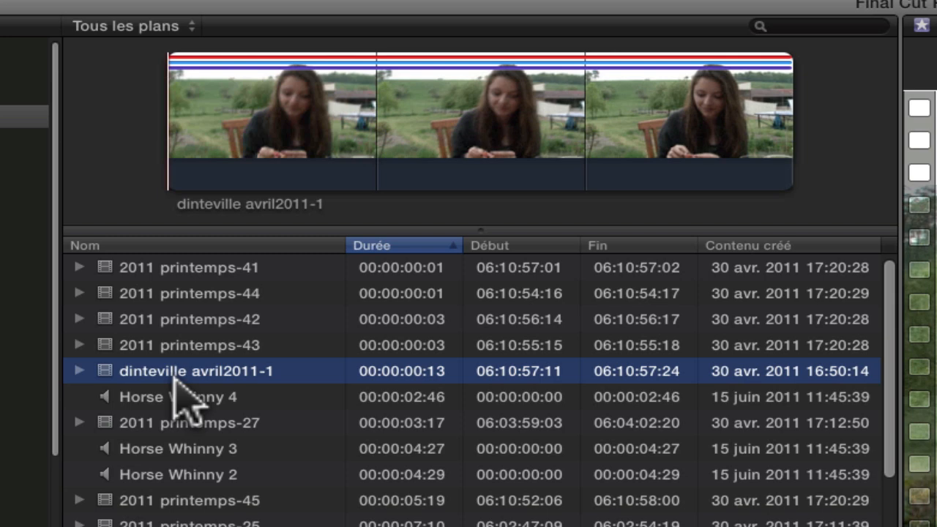
- Filter the event with Masquer les projets rejetés to hide rejected clips, and return the filter to Tous les plans
left_click(191, 23)
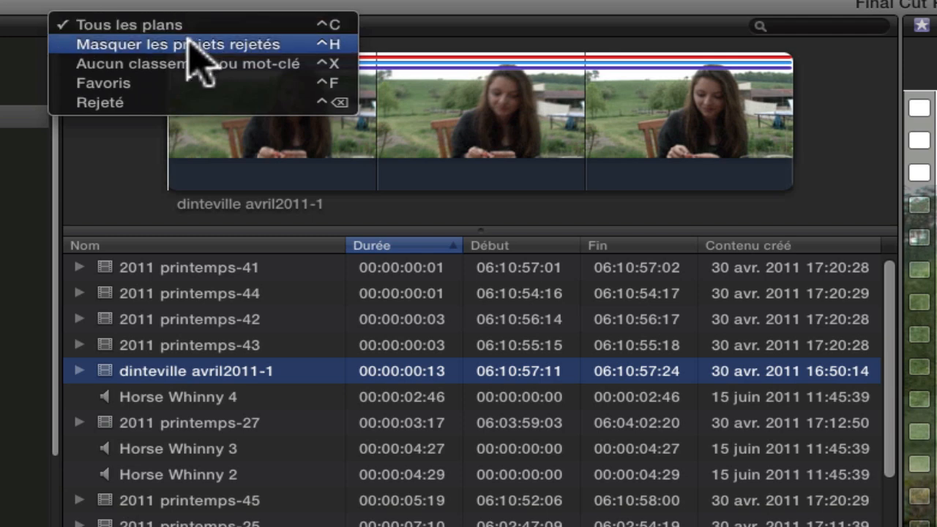
left_click(156, 50)
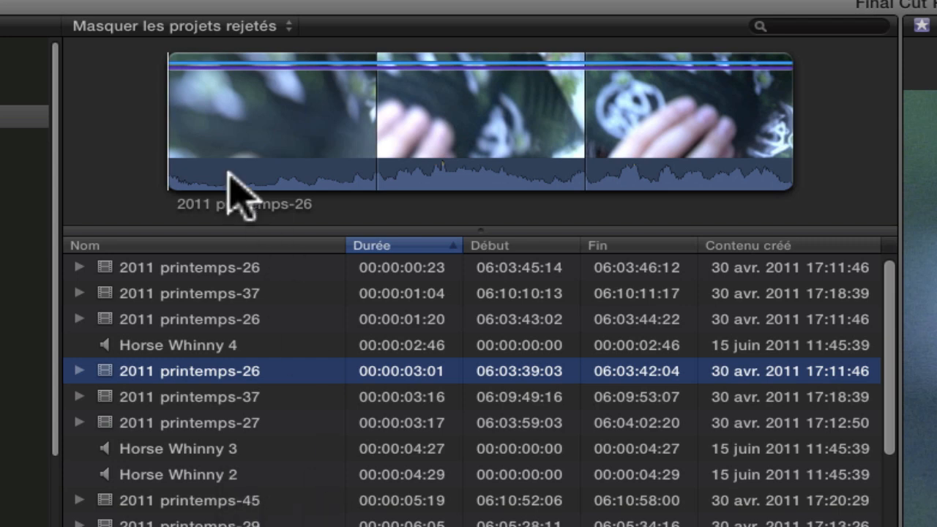
left_click(285, 40)
left_click(287, 26)
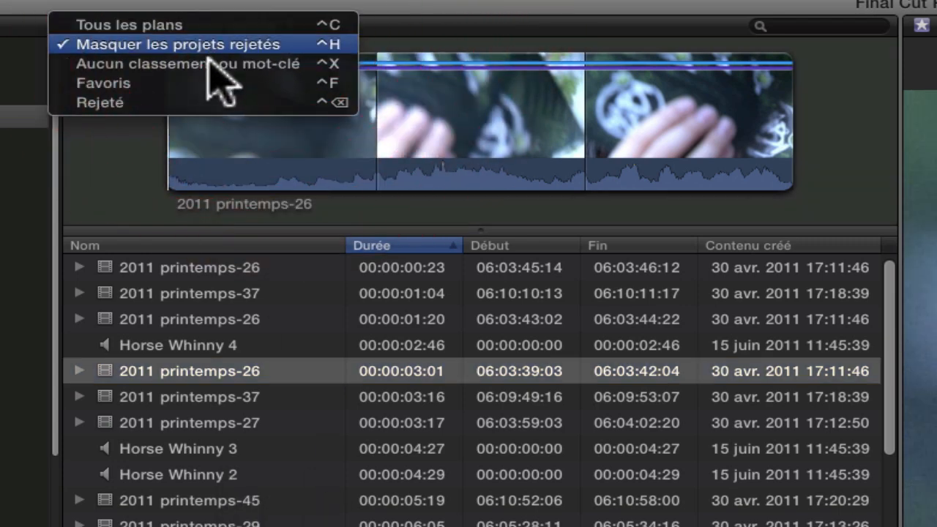
left_click(252, 26)
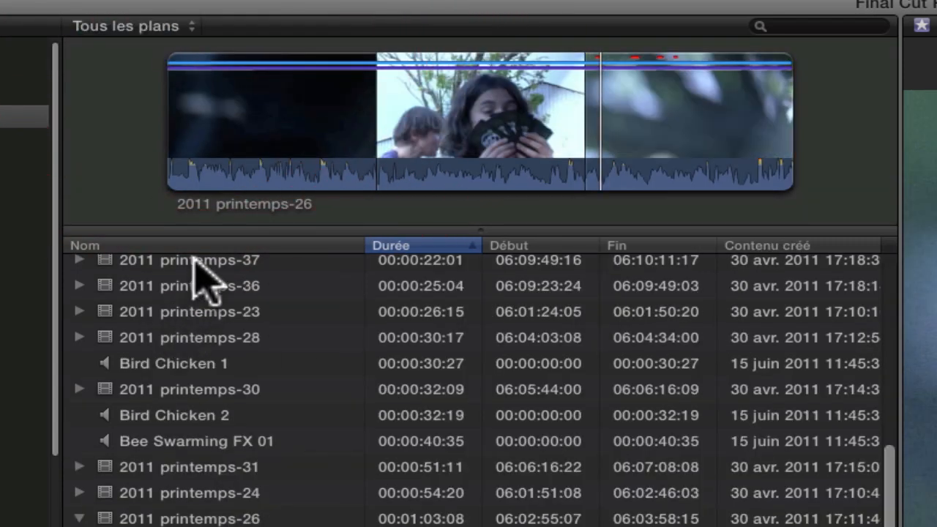
- Clear the rejected rating from the five shortest clips, 2011 printemps-41 to dinteville avril2011-1, and reject them again
left_click(194, 261)
scroll(193, 260, "up", 15)
left_click(195, 267)
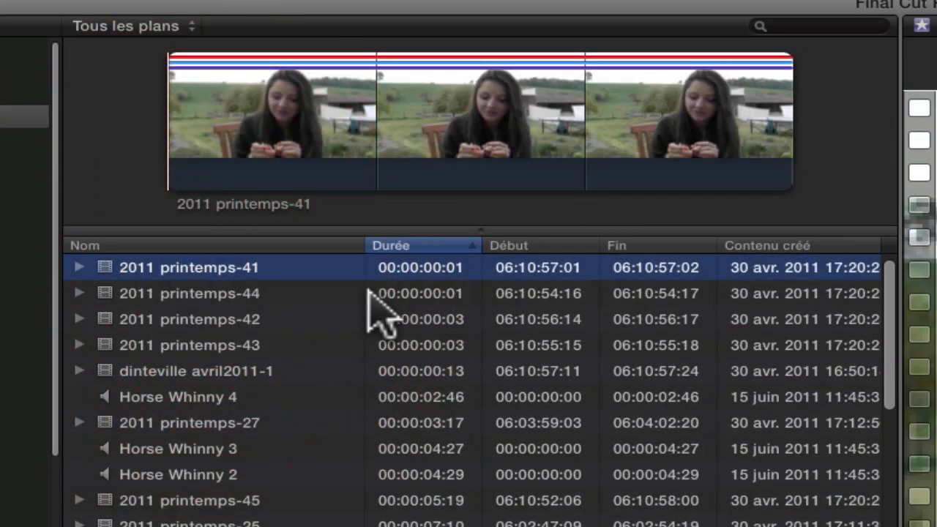
left_click(205, 291)
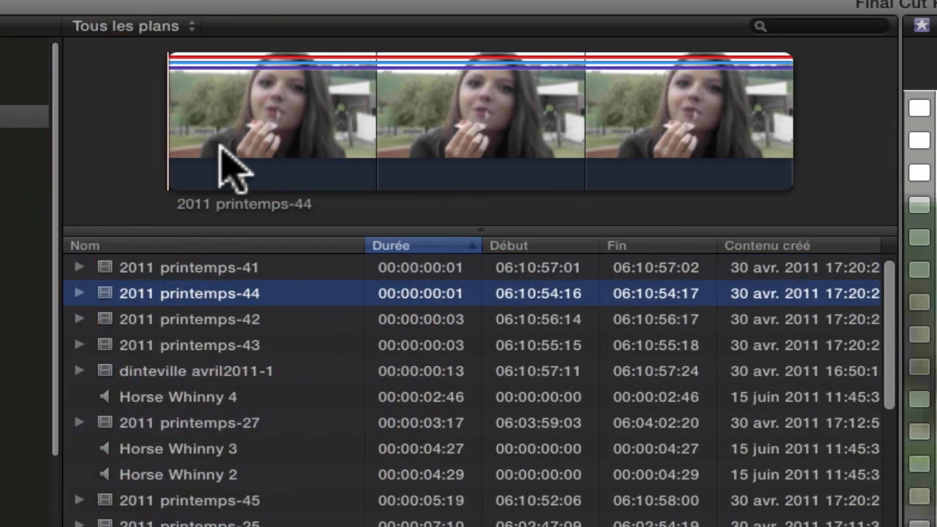
left_click(208, 273, "shift")
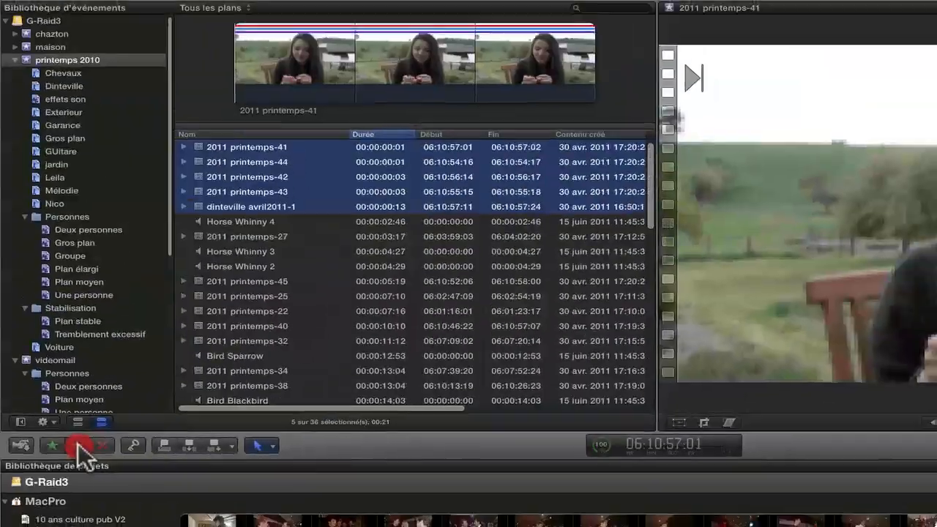
left_click(205, 392)
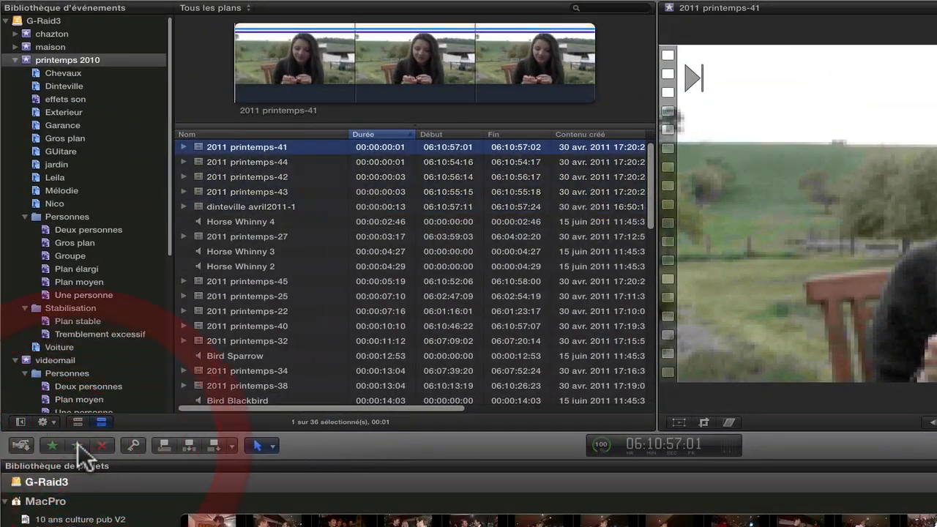
left_click(244, 145)
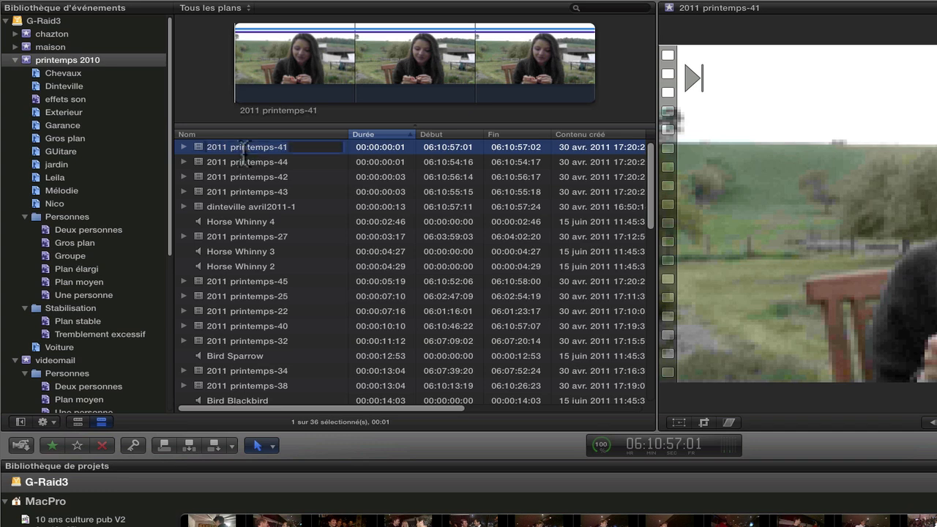
key("BackSpace")
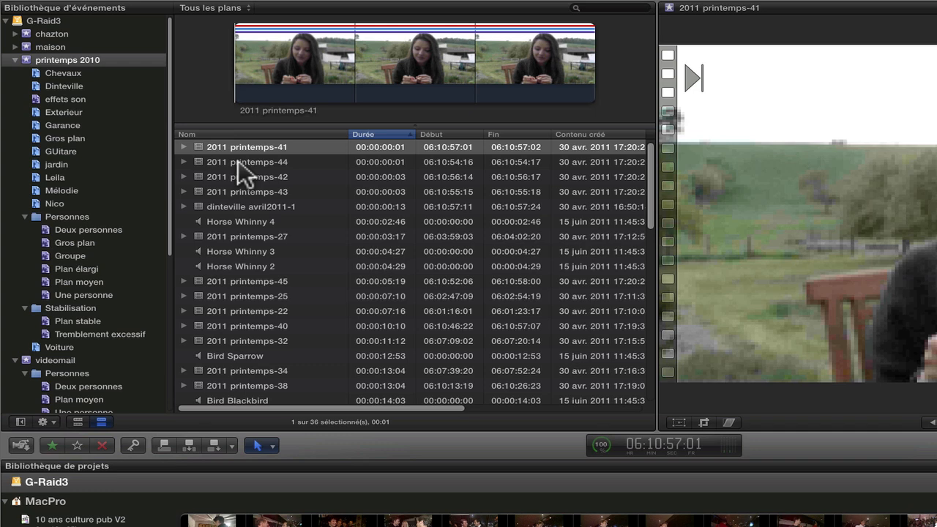
- Move the four clips 2011 printemps-41, 44, 42 and 43 to the Trash and accept deleting their media
left_click(214, 191, "shift")
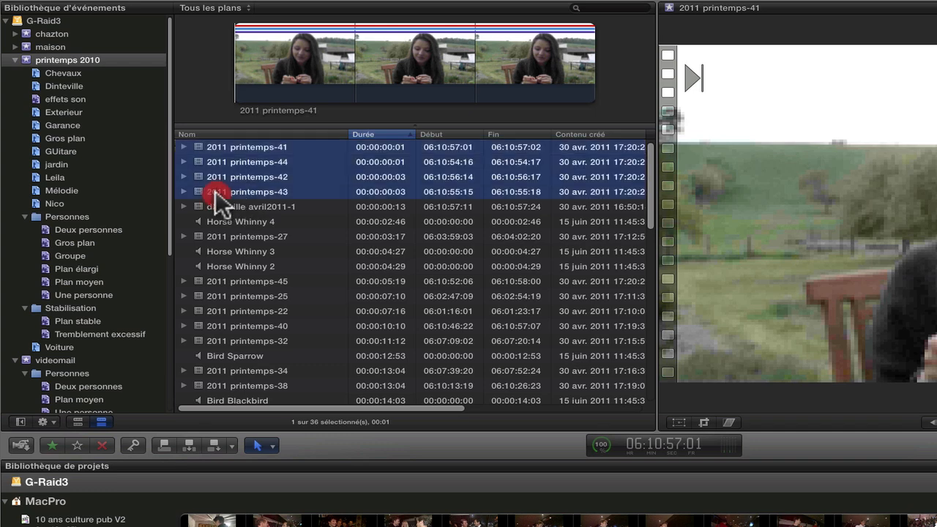
right_click(214, 174)
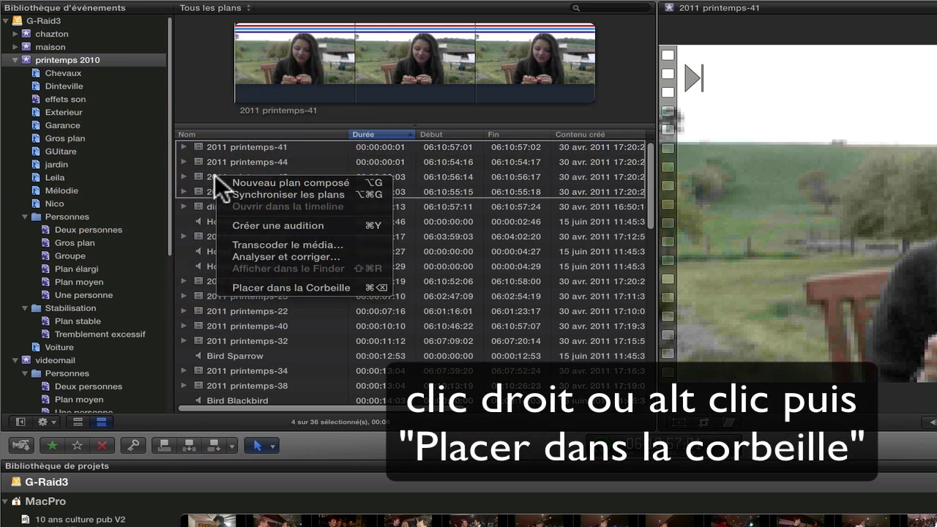
left_click(275, 285)
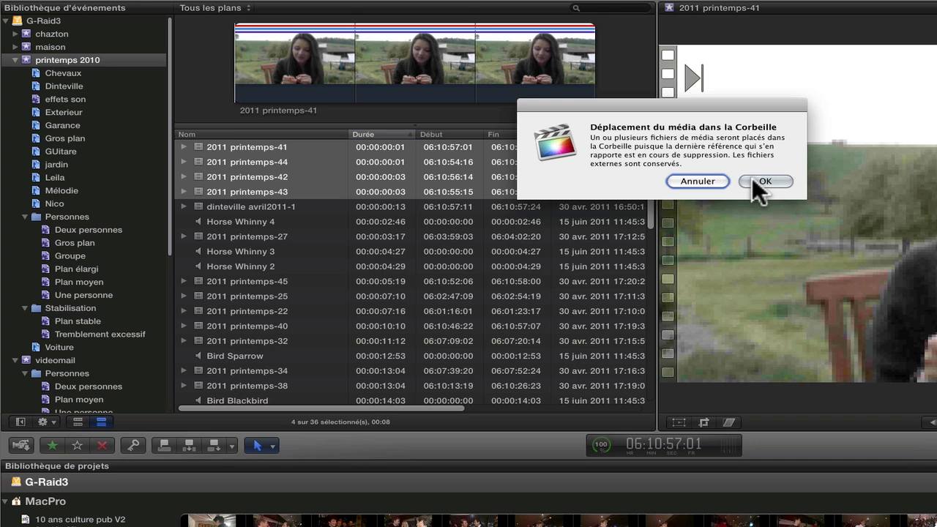
left_click(754, 182)
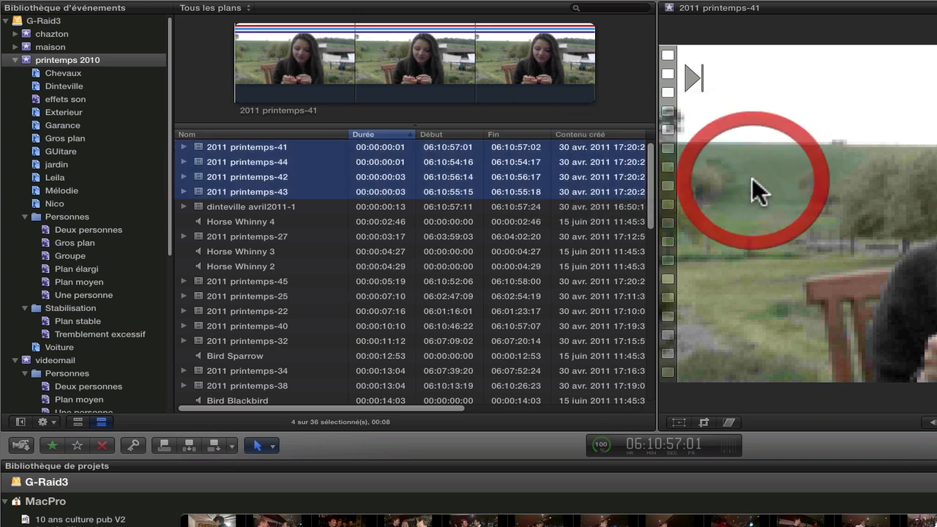
- Move the rejected clip dinteville avril2011-1 to the Trash and accept deleting its media
right_click(236, 145)
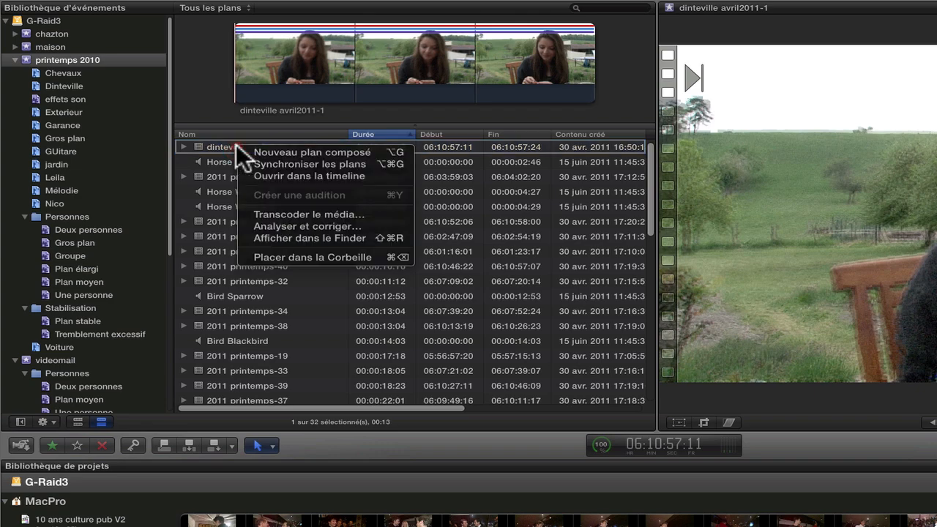
left_click(271, 254)
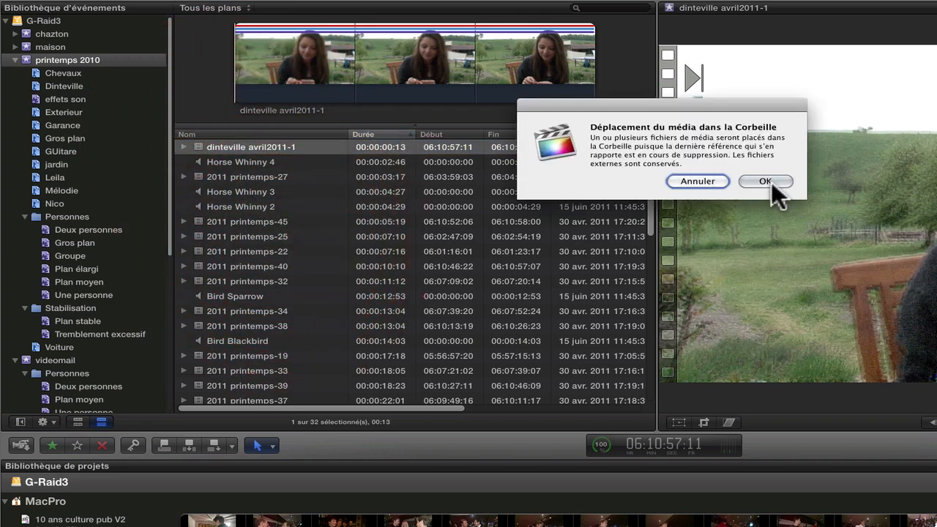
left_click(765, 182)
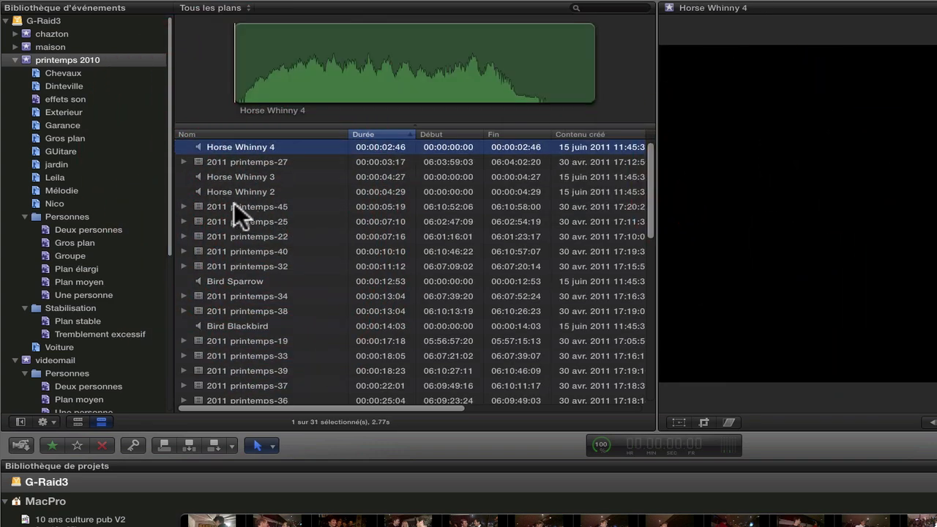
- Display the printemps 2010 clips as filmstrips and set the duration per thumbnail to 1 m
left_click(233, 210)
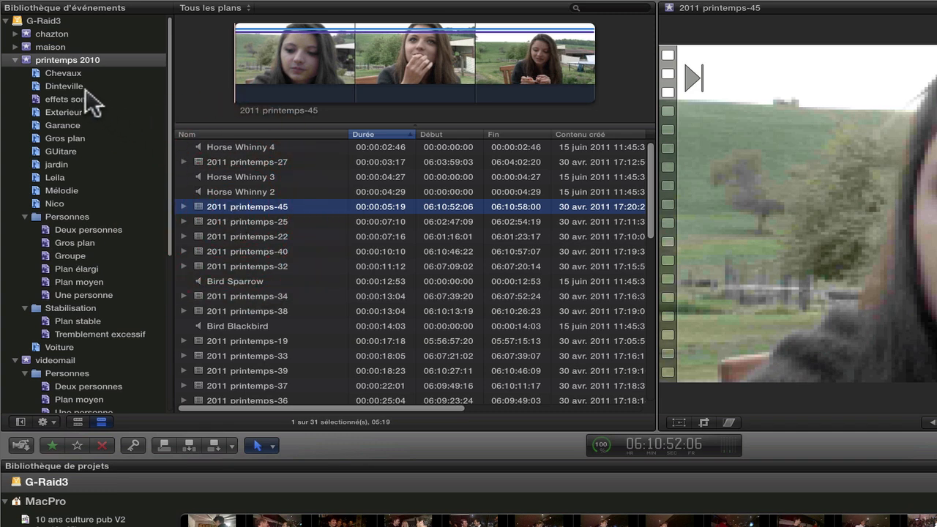
left_click(78, 422)
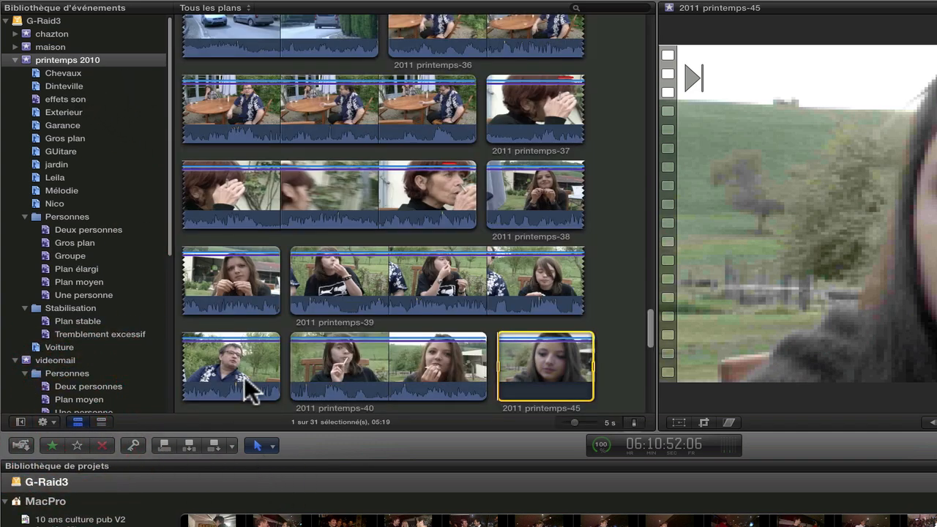
scroll(434, 103, "up", 10)
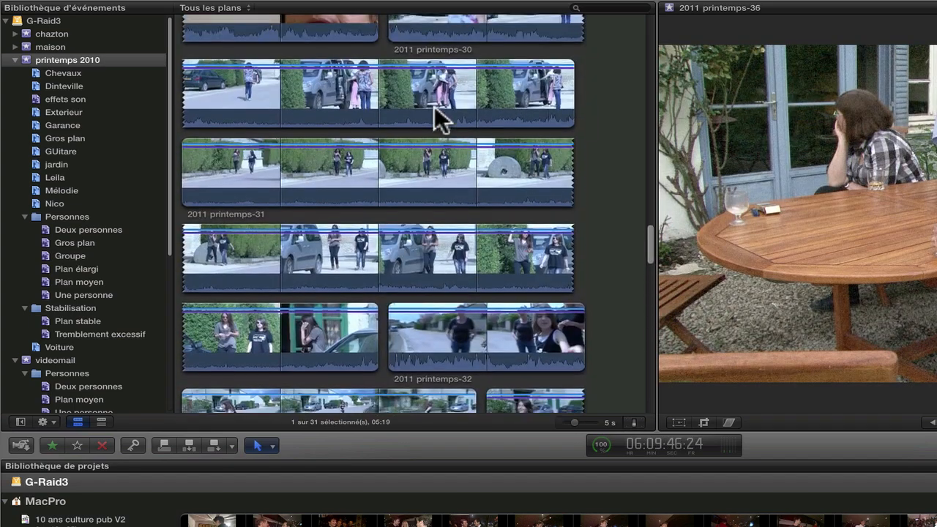
scroll(434, 108, "up", 15)
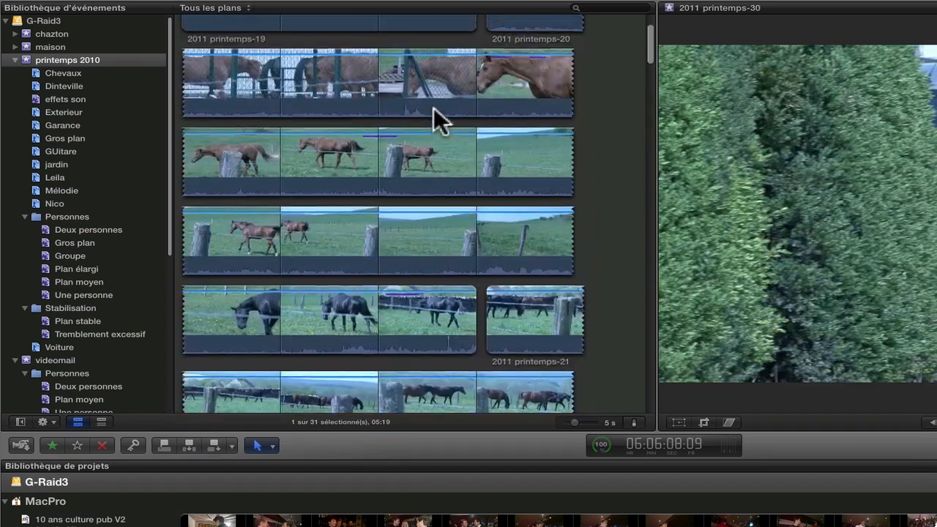
scroll(433, 107, "up", 3)
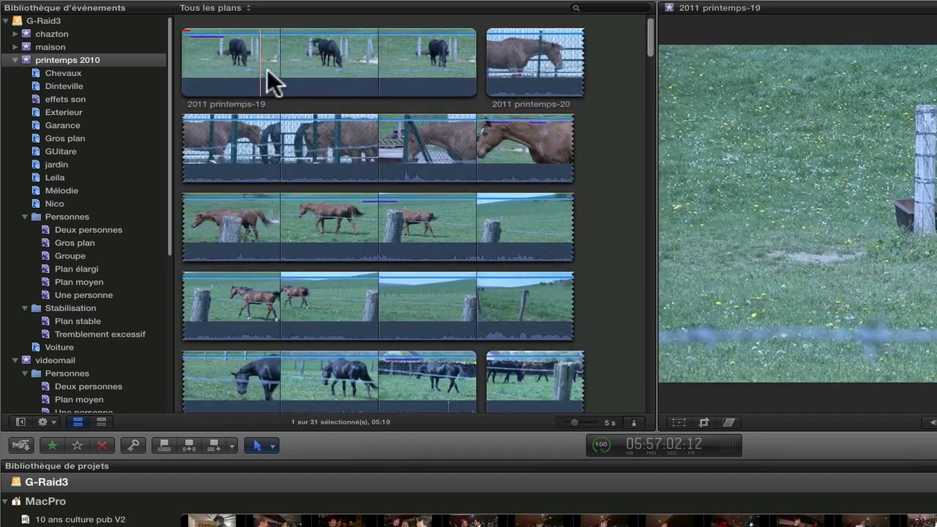
left_click(333, 68)
left_click_drag(579, 422, 582, 419)
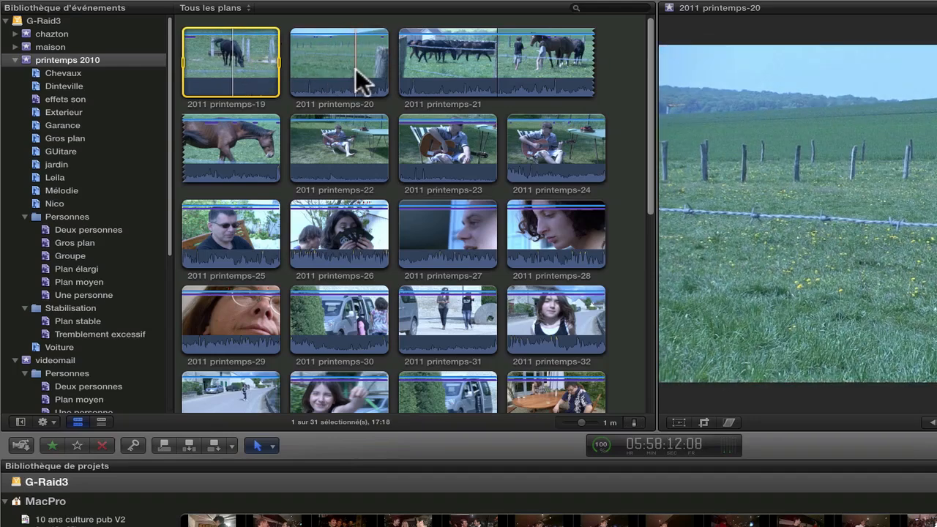
- Select the clips 2011 printemps-19 and 2011 printemps-20 together in the filmstrip view
left_click(350, 68)
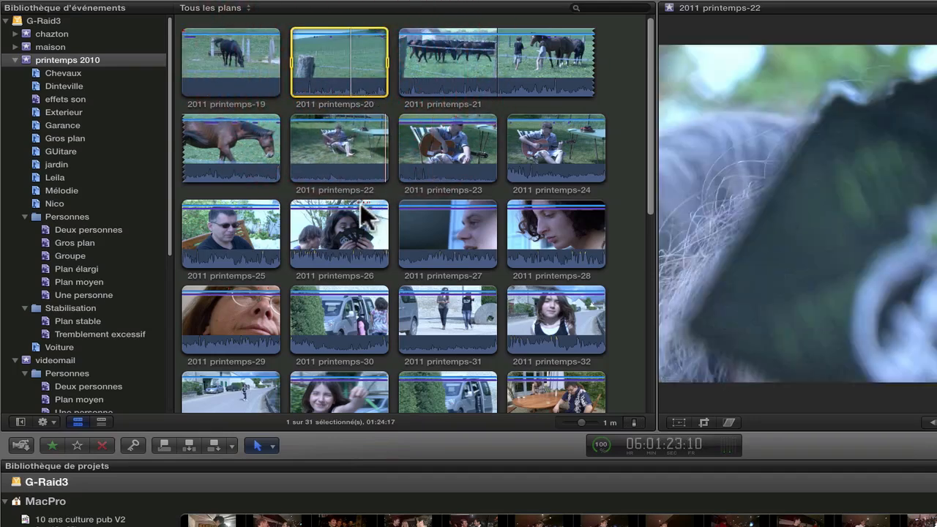
left_click(244, 242, "shift")
left_click(230, 65, "shift")
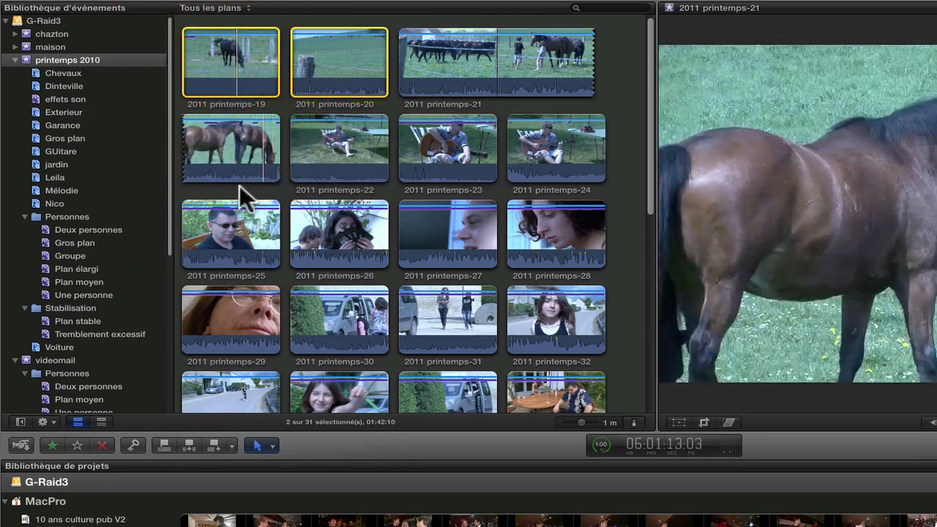
- Add the clips 2011 printemps-25, 21, 22, 23, 24, 28, 27 and 31 to the current selection
left_click(224, 226, "super")
left_click(237, 158, "super")
left_click(318, 154, "super")
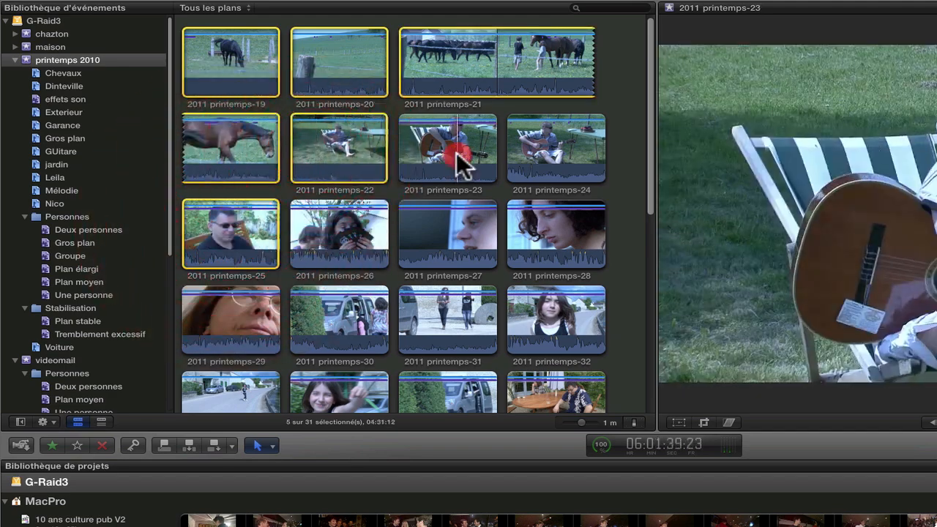
left_click(449, 151, "super")
left_click(541, 145, "super")
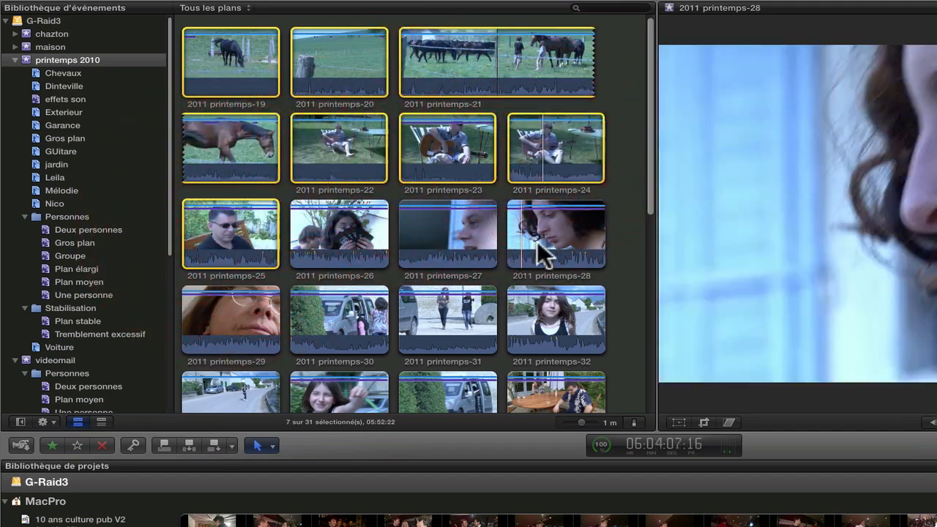
left_click(539, 245, "super")
left_click(457, 238, "super")
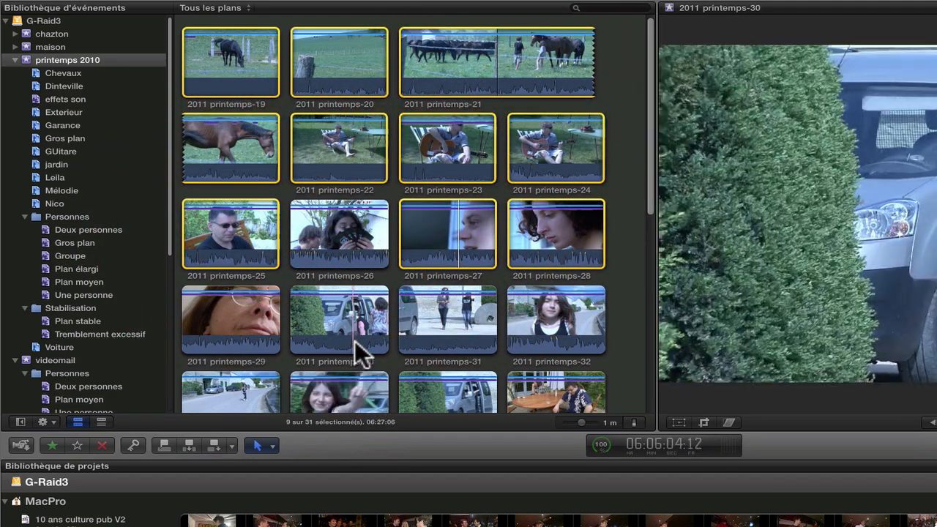
left_click(448, 333, "super")
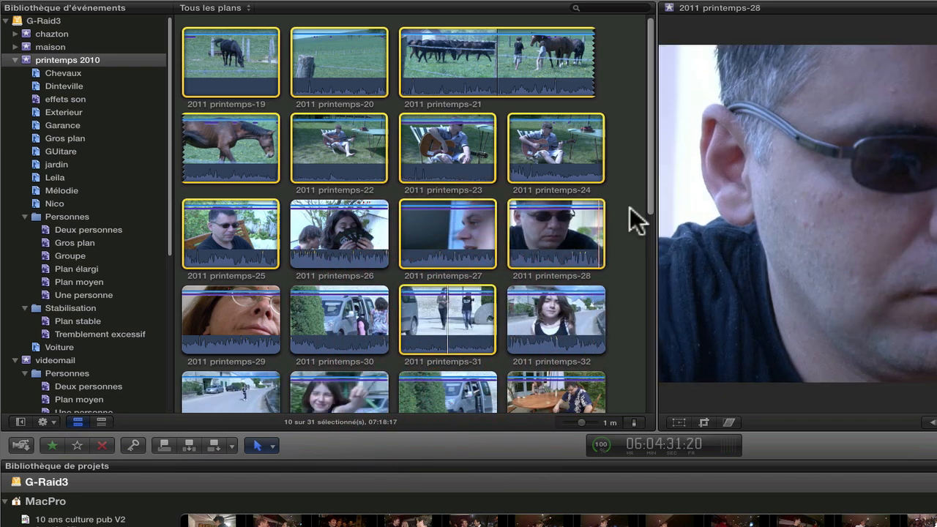
- Extend the selection with the clips 2011 printemps-35, 36, 38, 40 and 45
left_click_drag(652, 220, 654, 355)
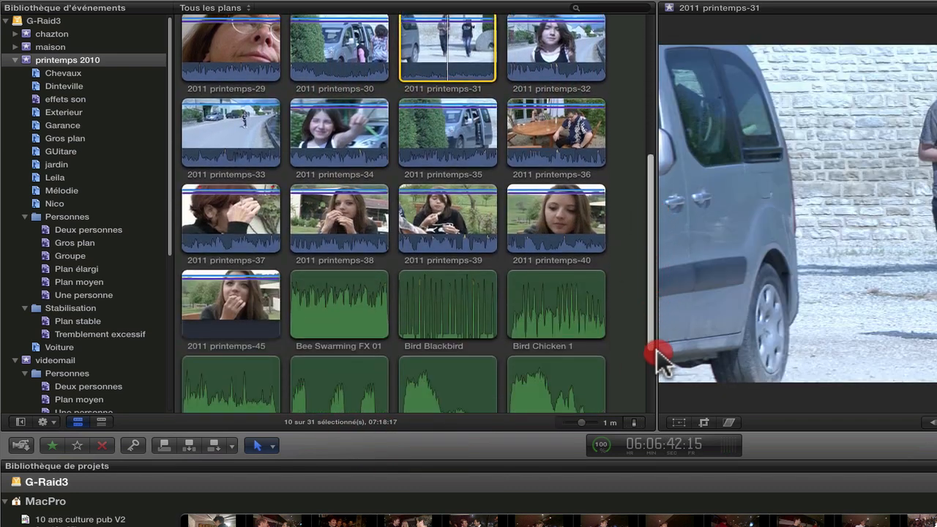
left_click(497, 113, "super")
left_click(531, 117, "super")
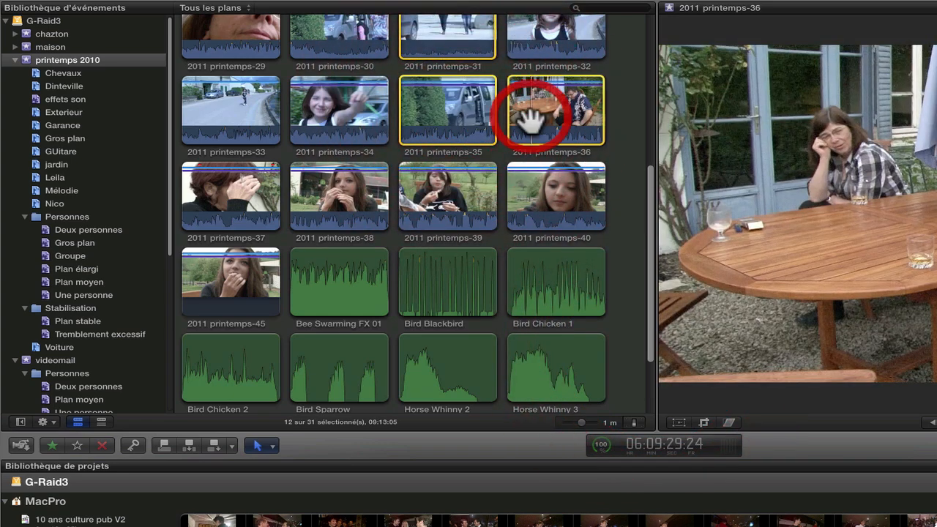
left_click(345, 212, "super")
left_click(540, 209, "super")
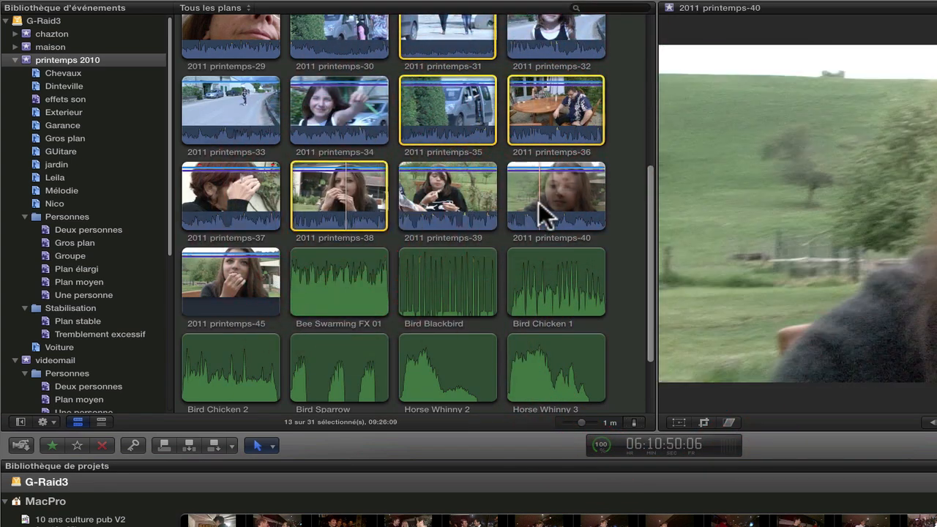
left_click(237, 302, "super")
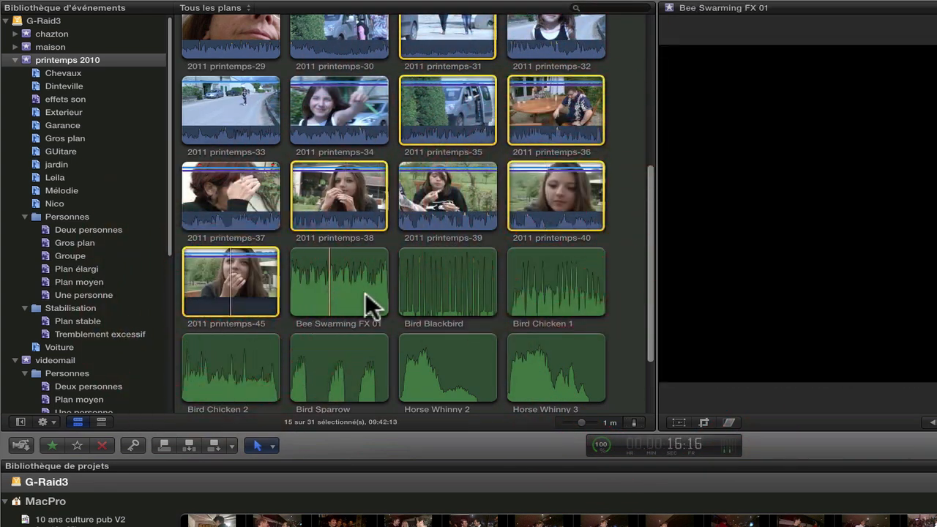
- Mark all the selected printemps 2010 clips as favorites and check the marking on their filmstrips
left_click(651, 287)
left_click_drag(651, 286, 653, 377)
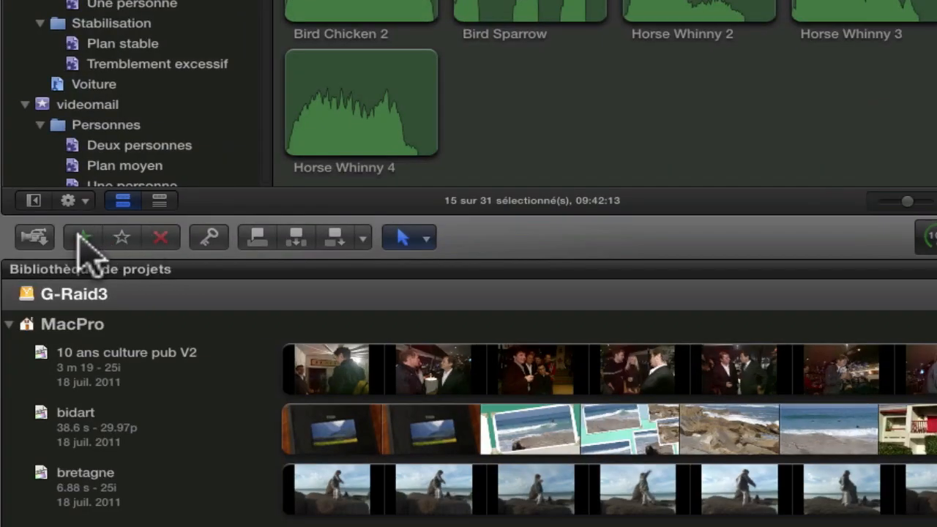
left_click(49, 444)
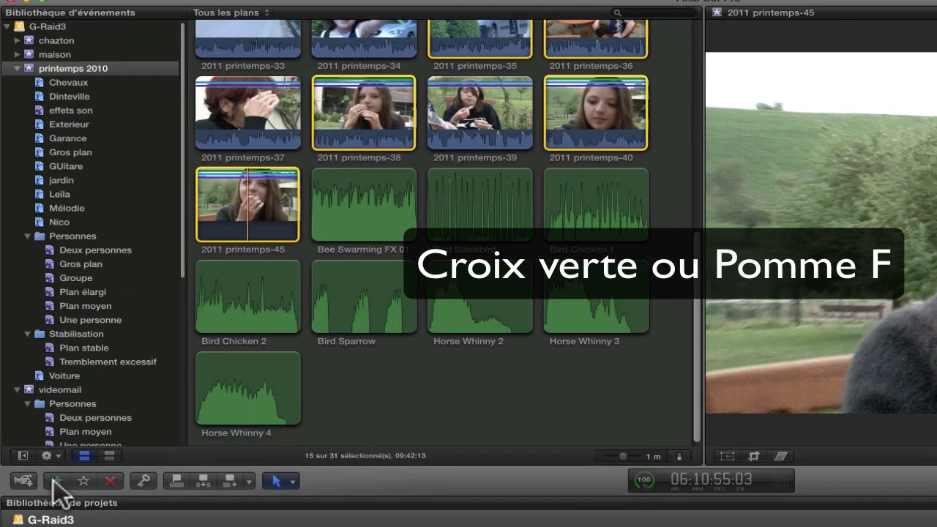
scroll(206, 438, "up", 10)
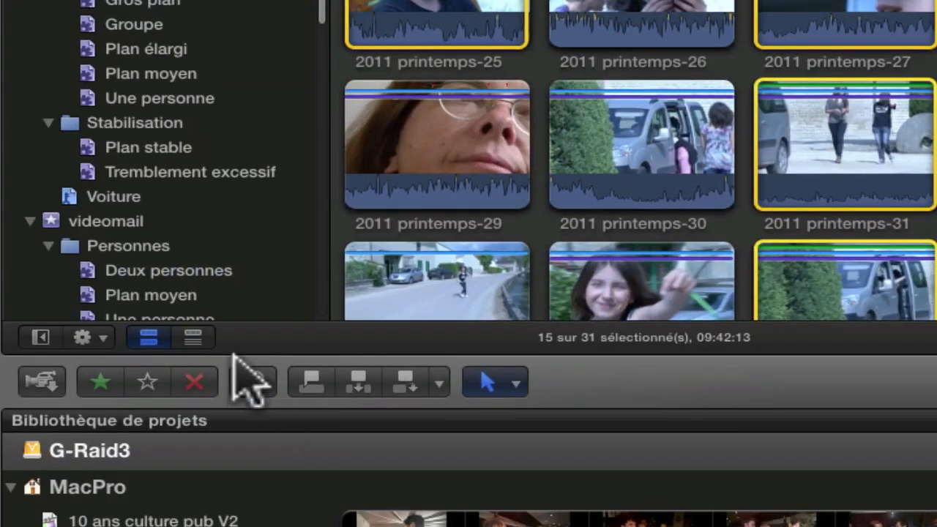
- Show the event as a list and expand 2011 printemps-27 and 2011 printemps-19 to examine their keyword, favorite and analysis entries
left_click(108, 456)
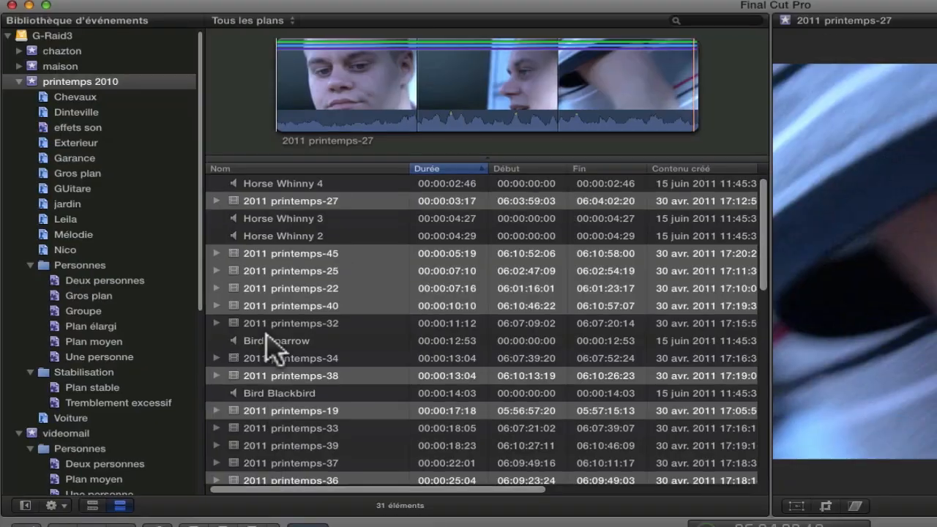
left_click(307, 218)
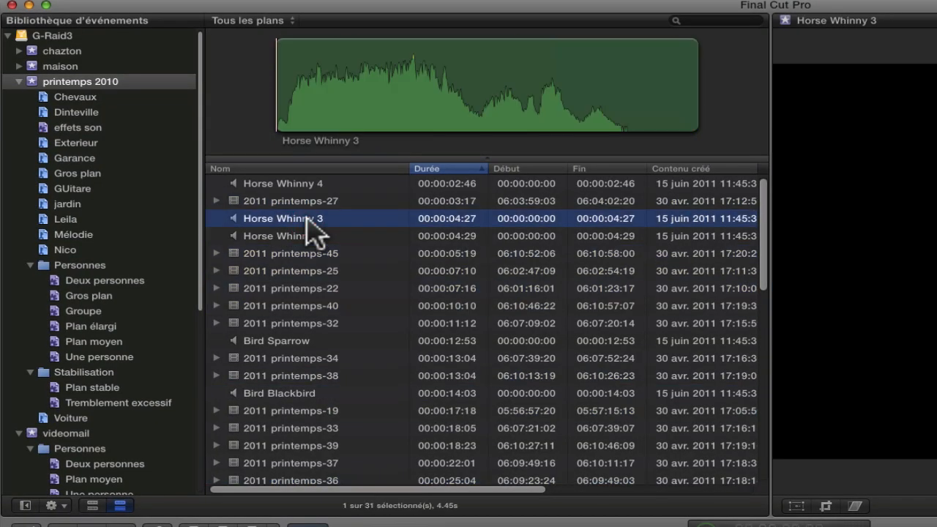
left_click(222, 202)
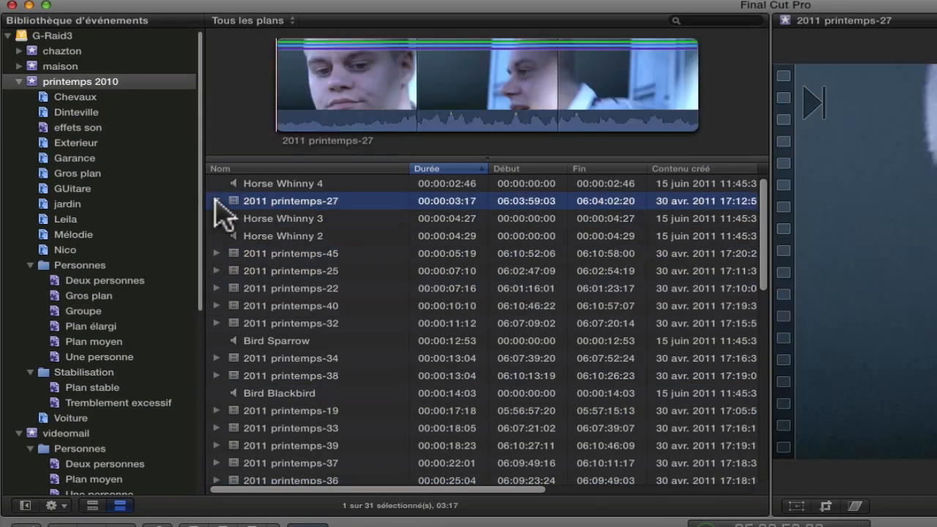
left_click(216, 201)
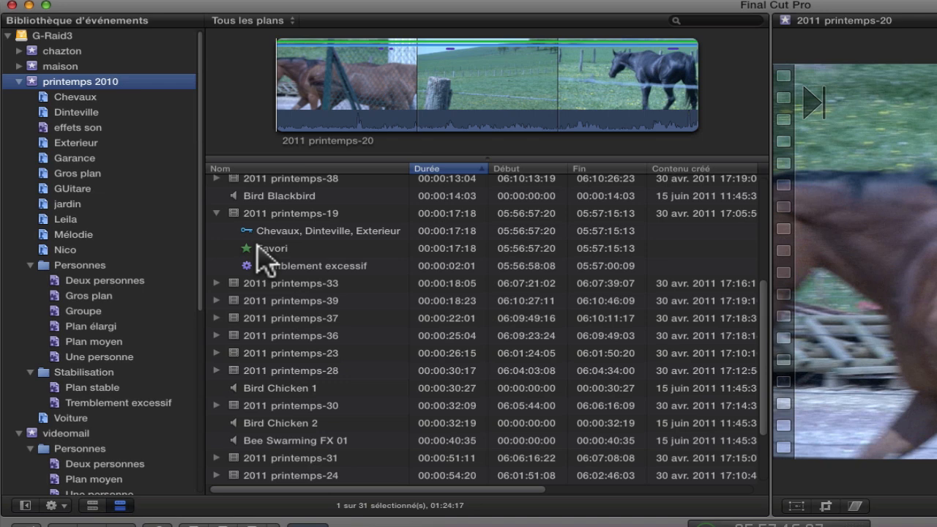
scroll(265, 258, "down", 3)
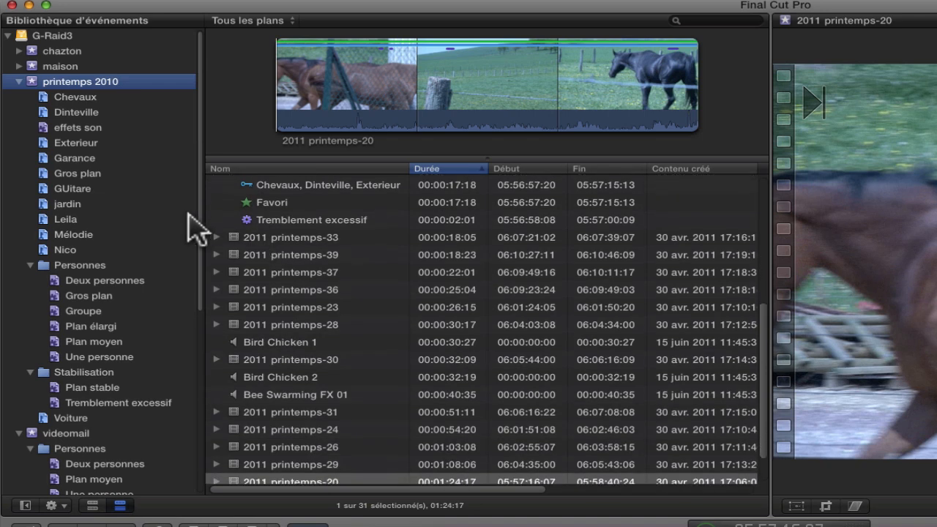
- Filter the printemps 2010 event with an added Classements rule set to Favoris
left_click(675, 20)
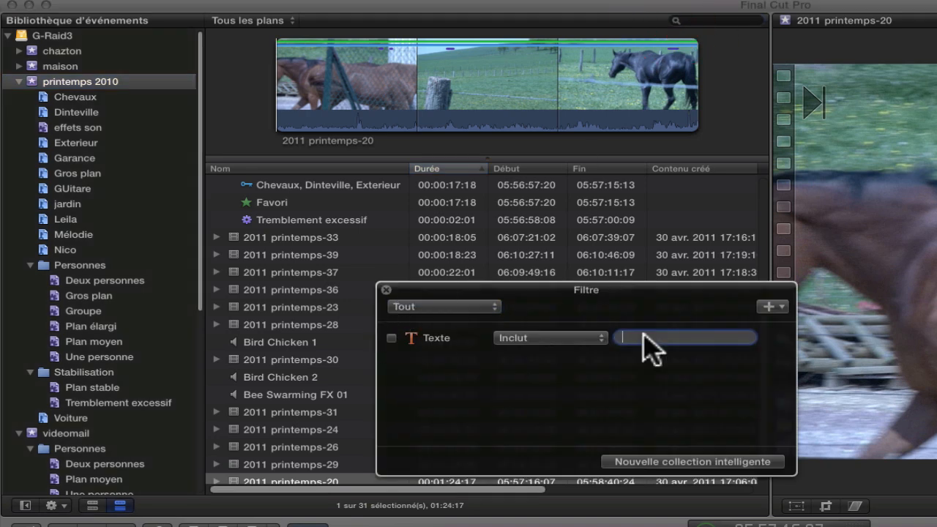
left_click(767, 307)
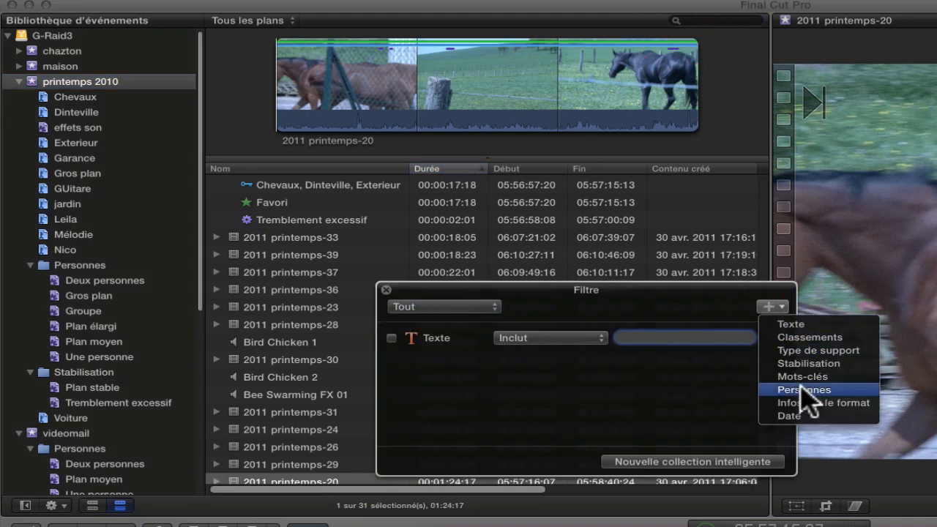
left_click(798, 336)
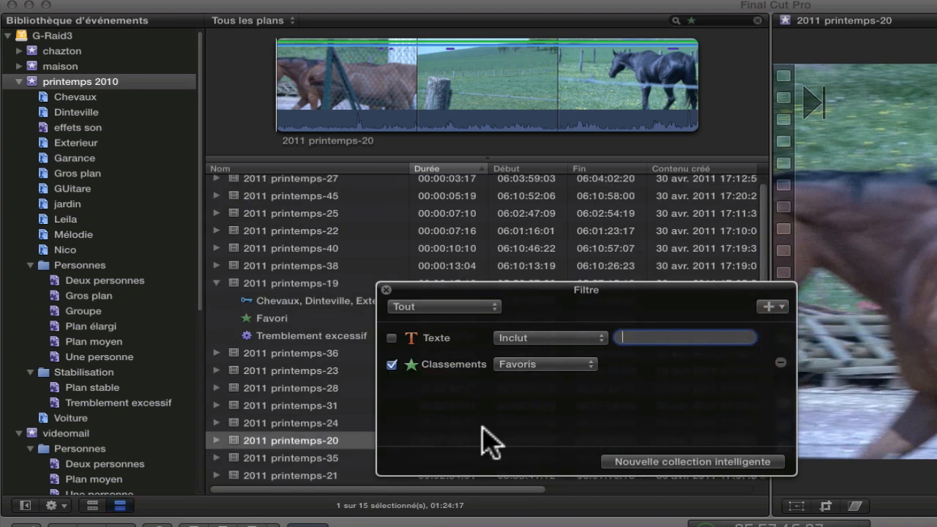
left_click(592, 365)
left_click(554, 366)
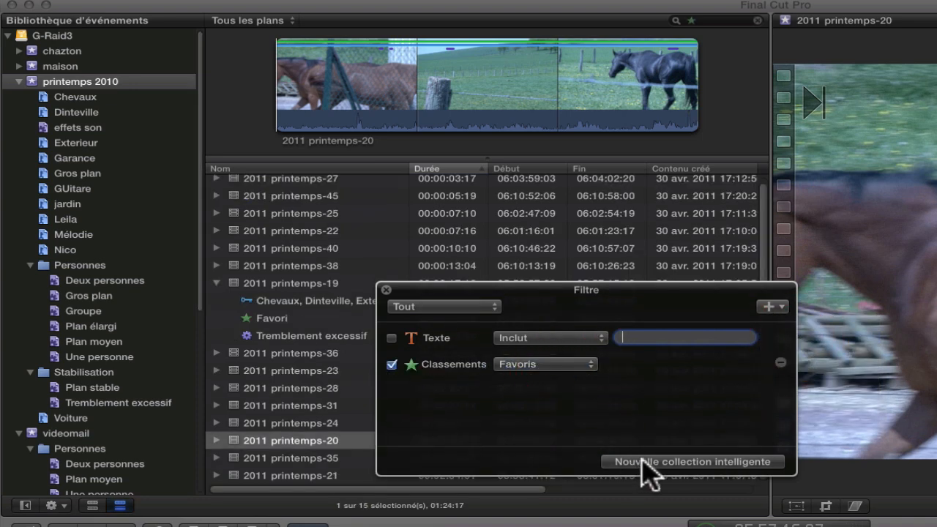
- Create a smart collection from the favorites filter and name it favoris
left_click(639, 463)
type("f")
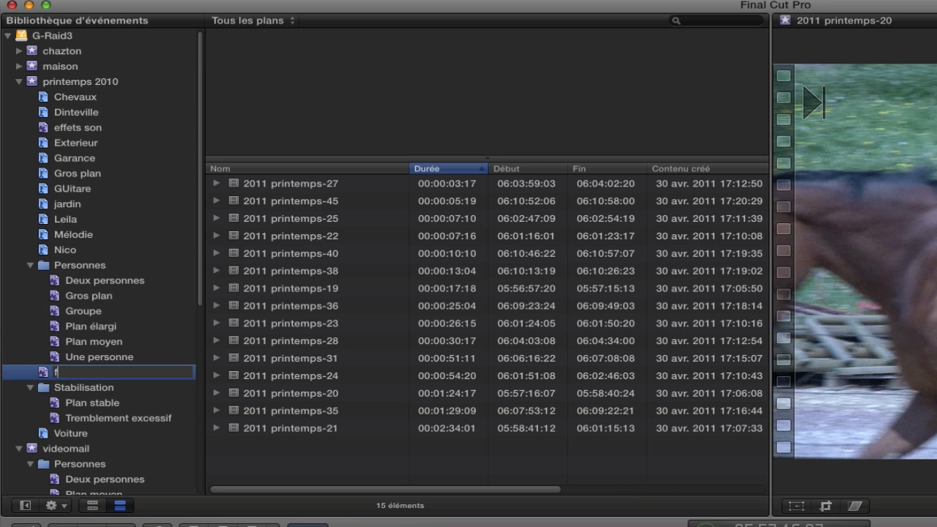
type("avoris")
key("Return")
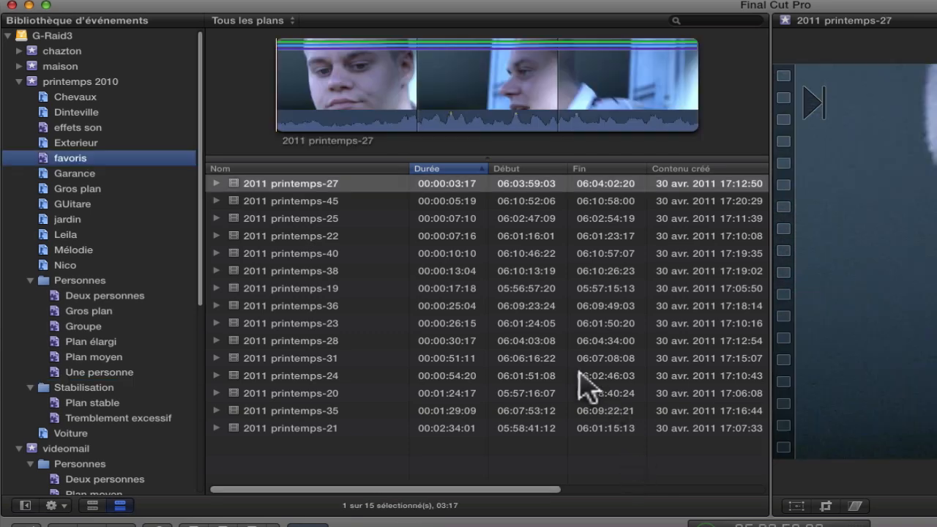
- Compare the contents of the favoris smart collection with a keyword collection, the whole printemps 2010 event and the effets son collection
left_click(53, 173)
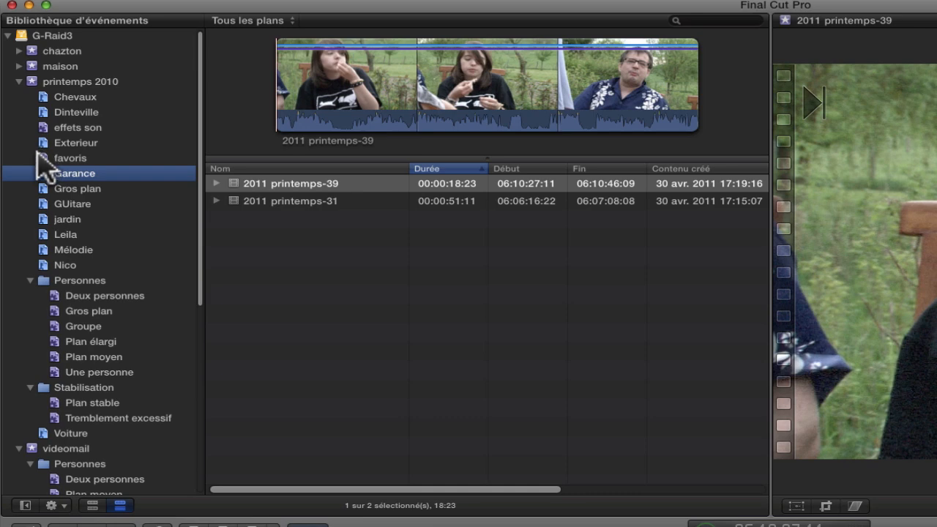
left_click(45, 157)
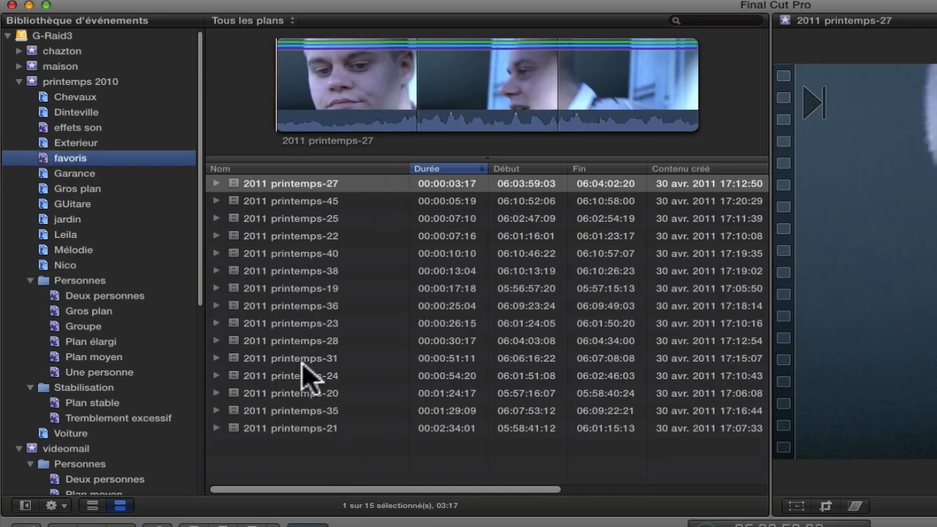
left_click(57, 82)
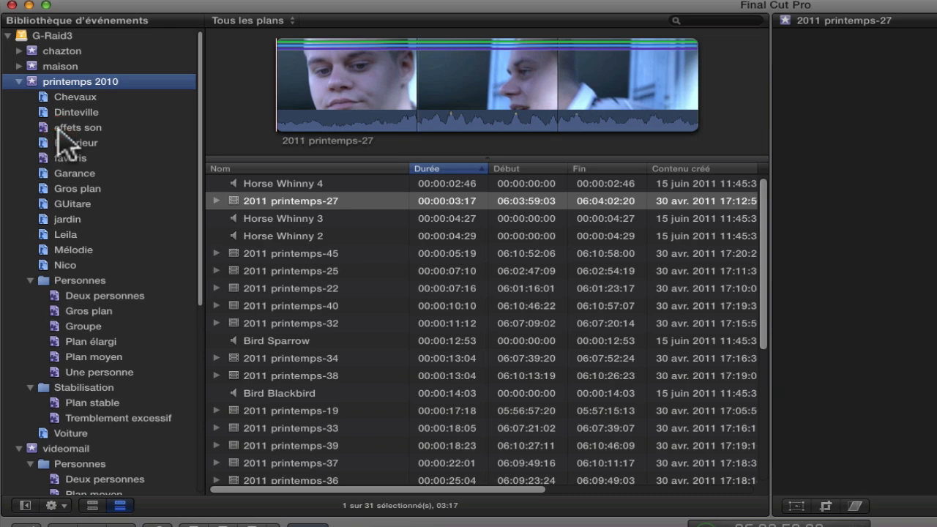
left_click(60, 128)
left_click(63, 158)
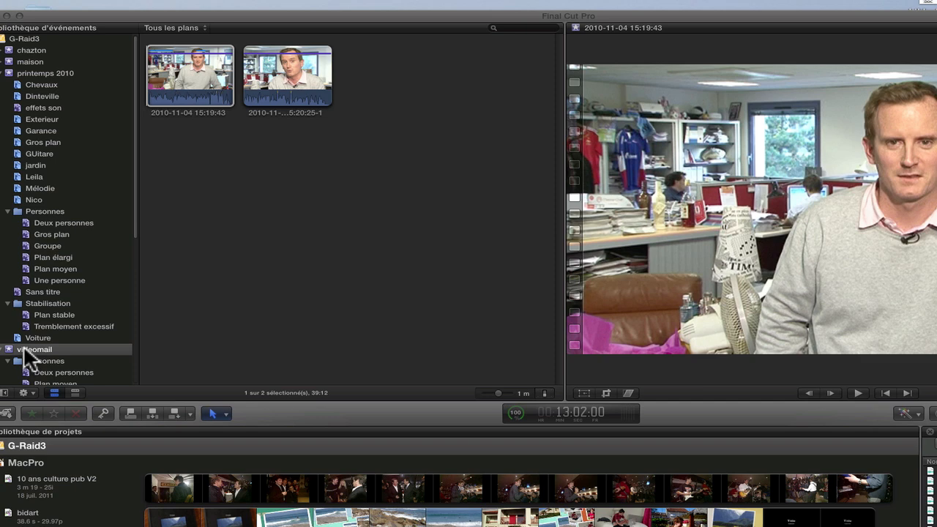
right_click(203, 82)
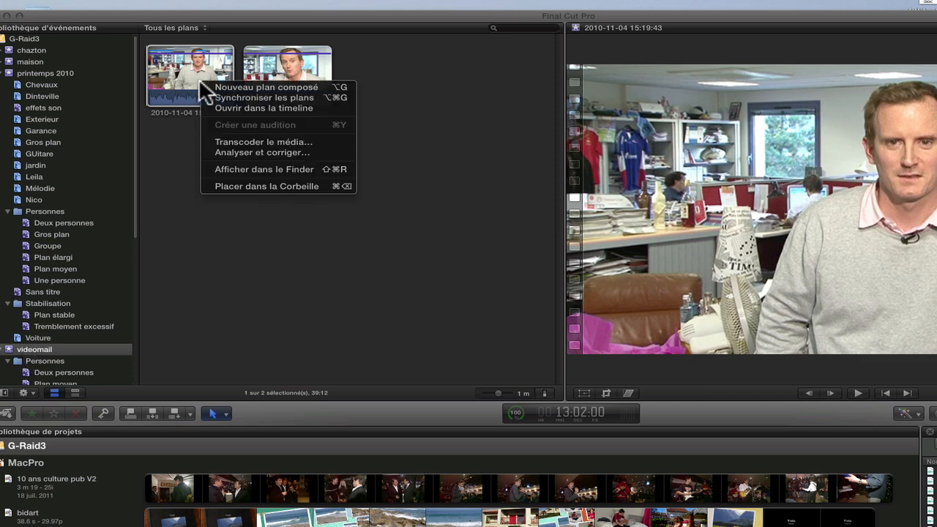
left_click(241, 169)
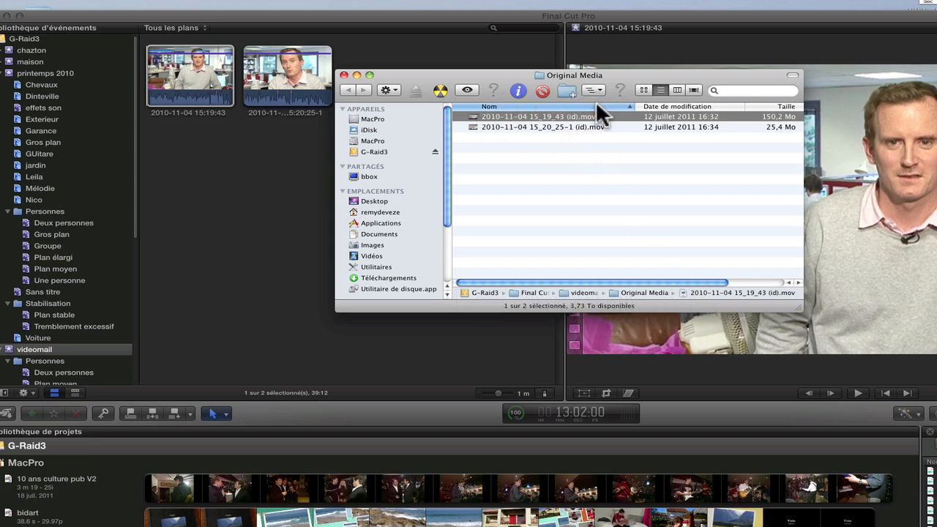
left_click(676, 87)
left_click_drag(639, 281, 448, 283)
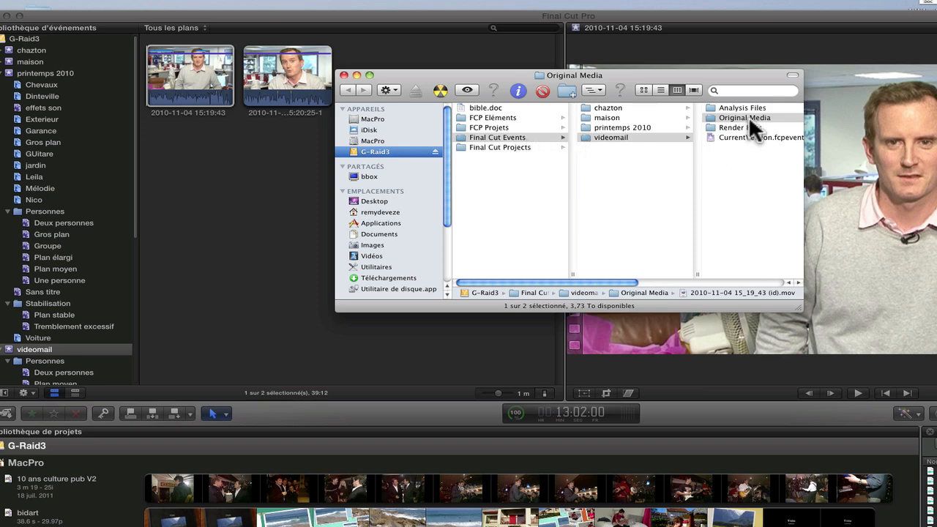
scroll(651, 169, "right", 5)
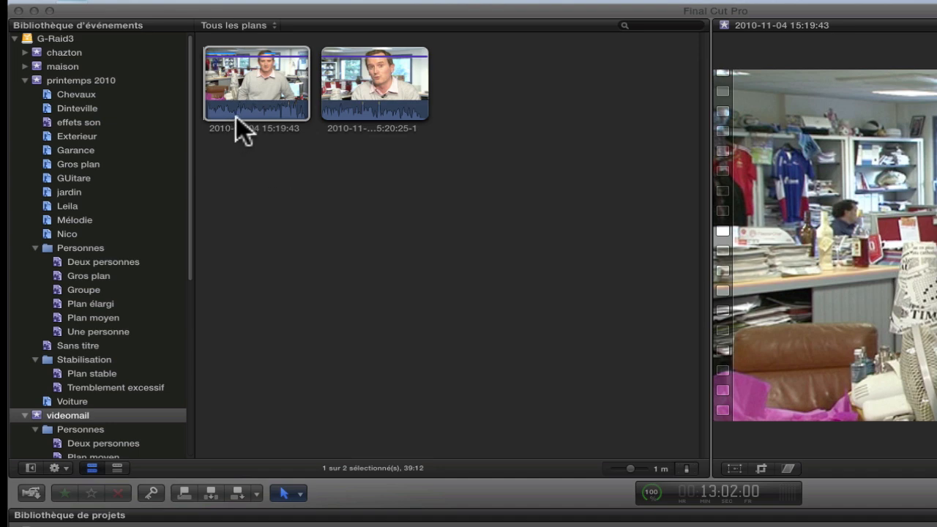
right_click(247, 92)
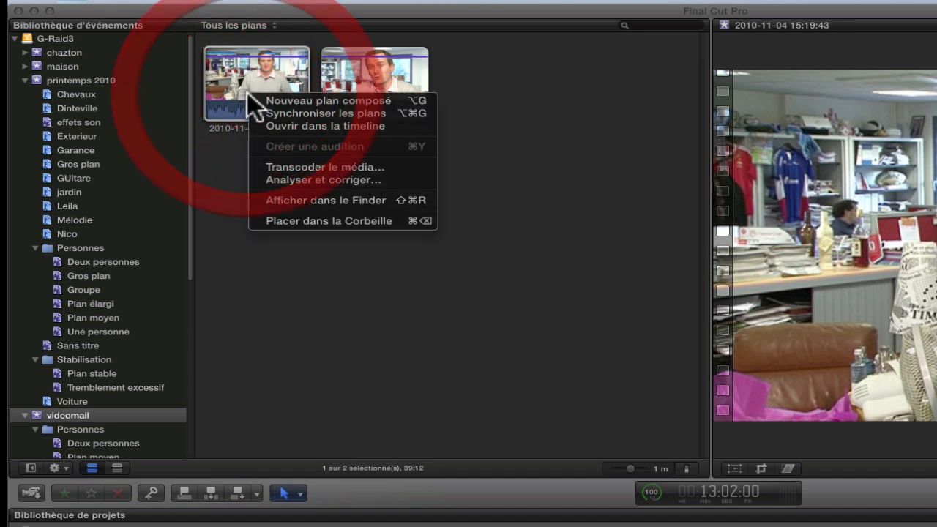
left_click(309, 167)
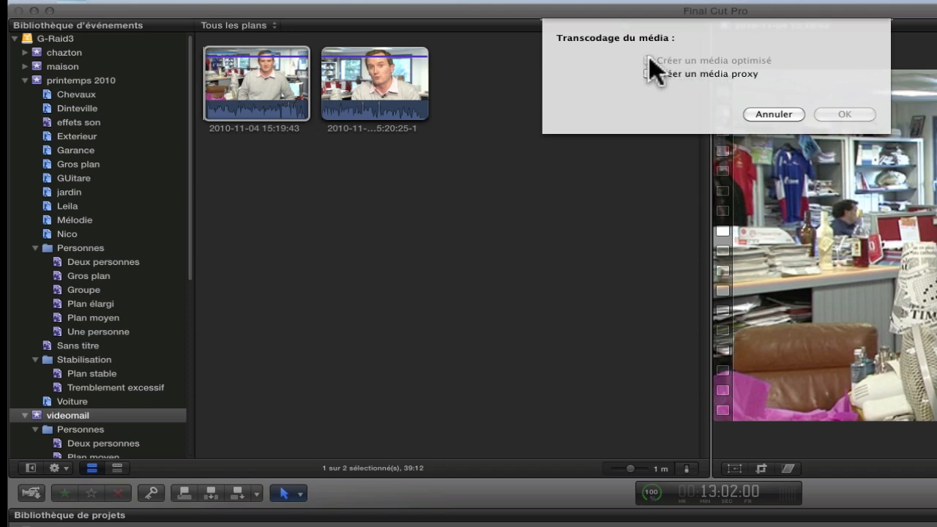
left_click(833, 118)
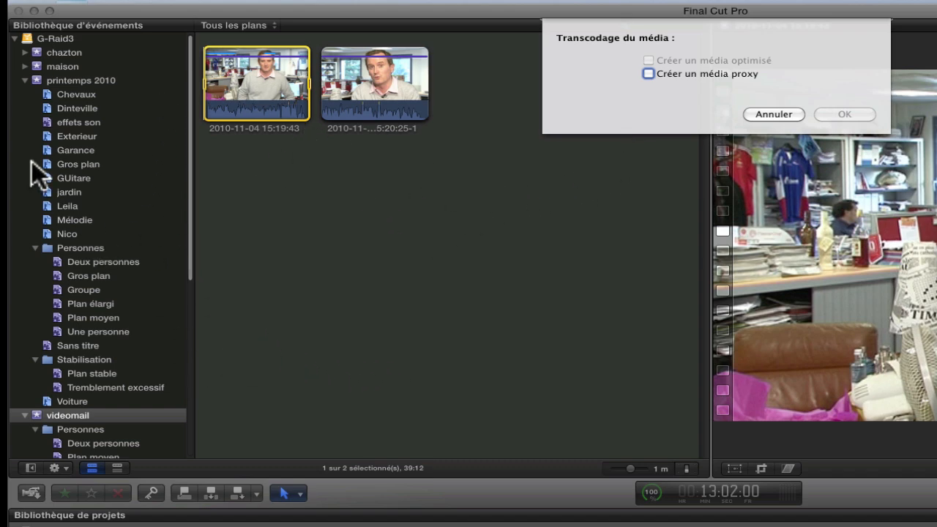
- Deselect the videomail clip and select the G-Raid3 drive in the project library
left_click(190, 272)
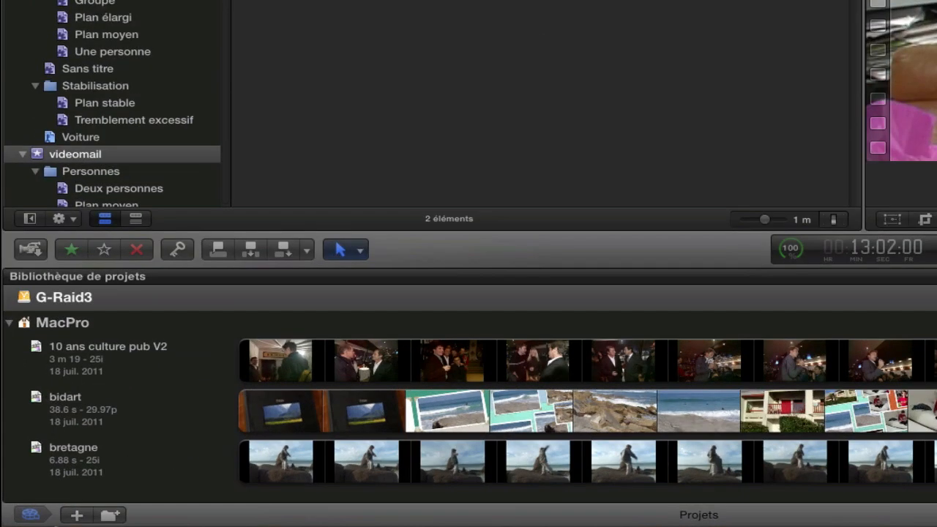
left_click(9, 323)
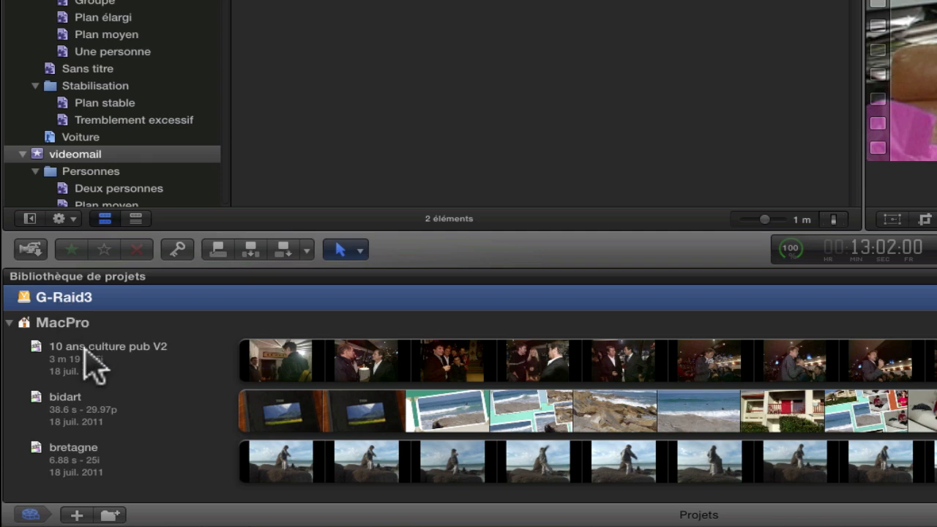
- Browse the 10 ans culture pub V2, bidart and bretagne projects one after another in the project library
left_click(57, 349)
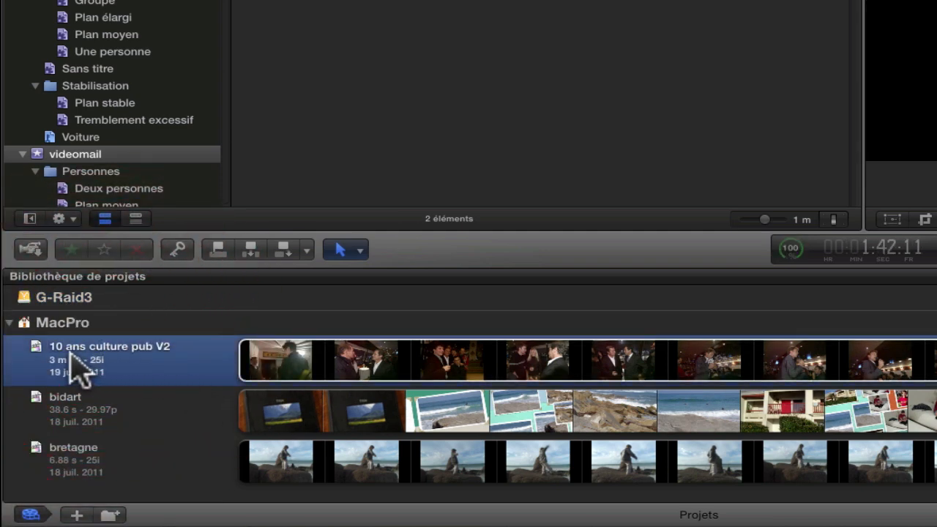
left_click(63, 395)
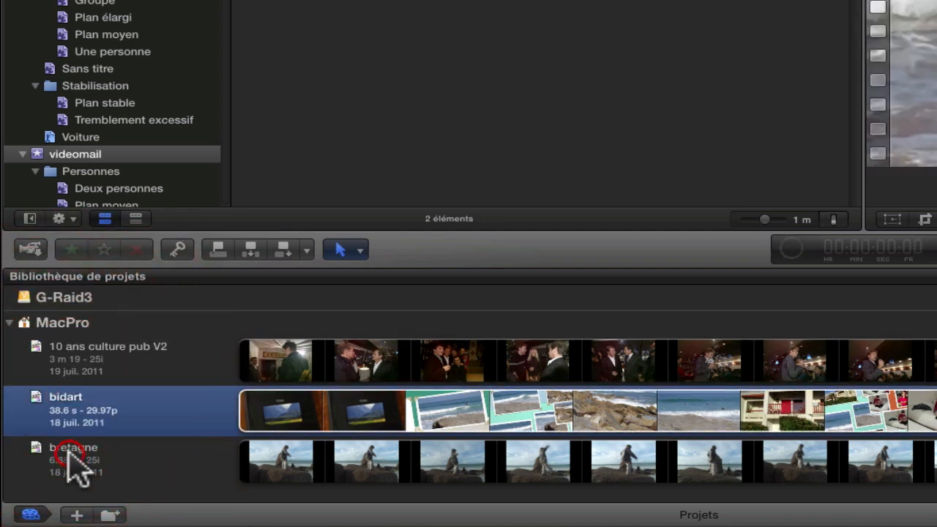
left_click(67, 452)
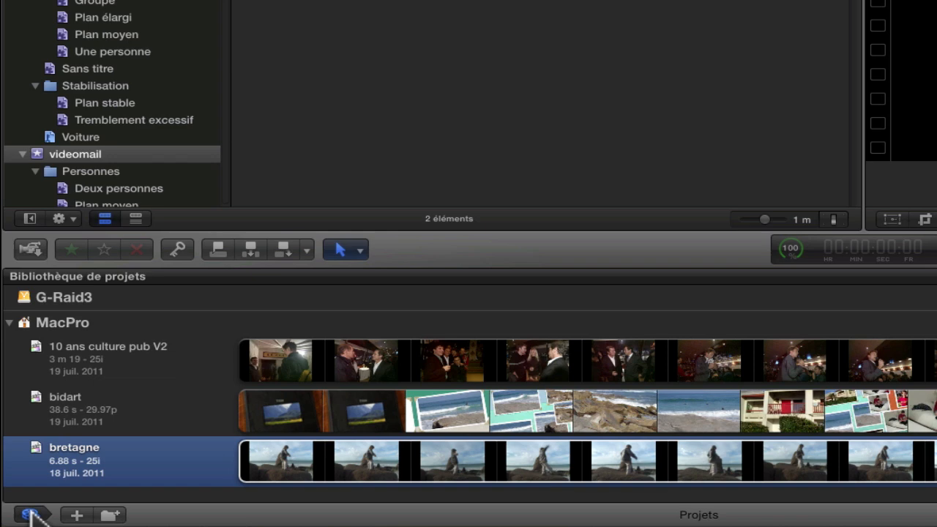
- Switch several times between the bretagne project's timeline and the project library, ending in the library
left_click(30, 516)
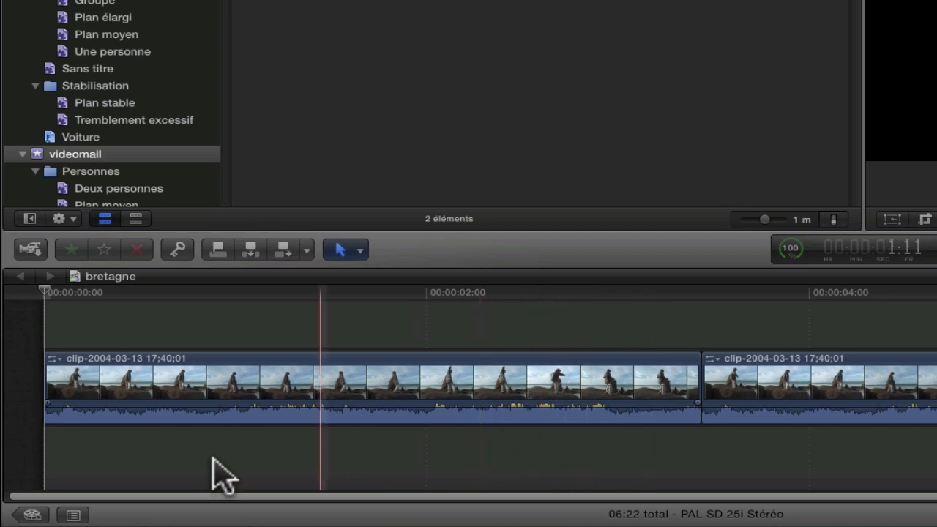
left_click(32, 516)
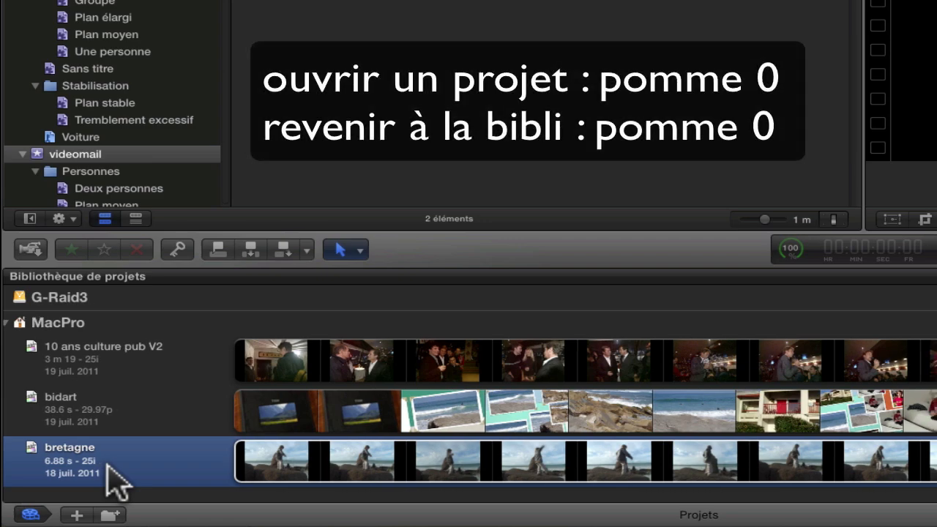
key("super+0")
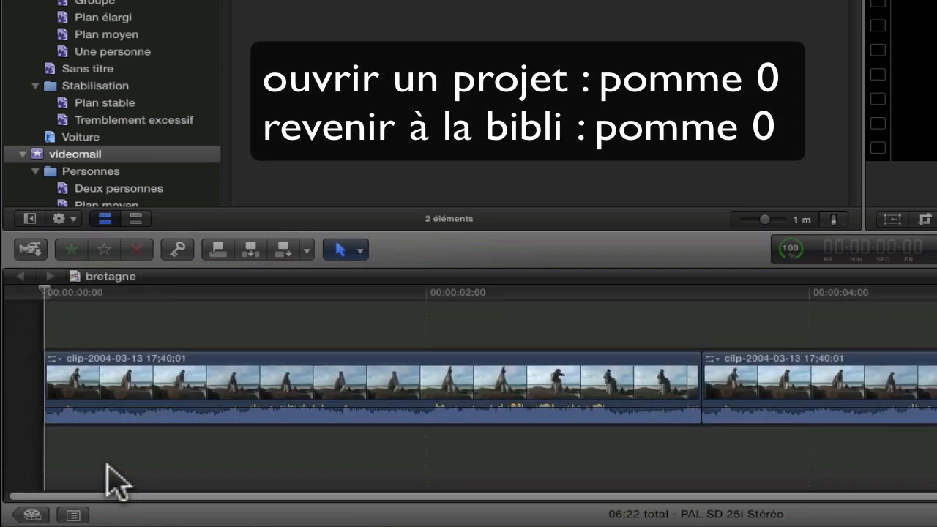
key("super+0")
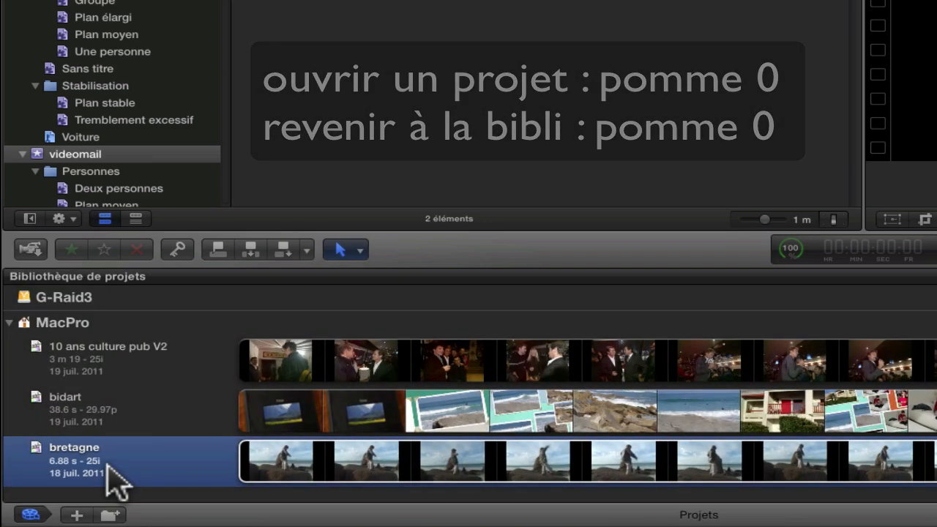
key("super+0")
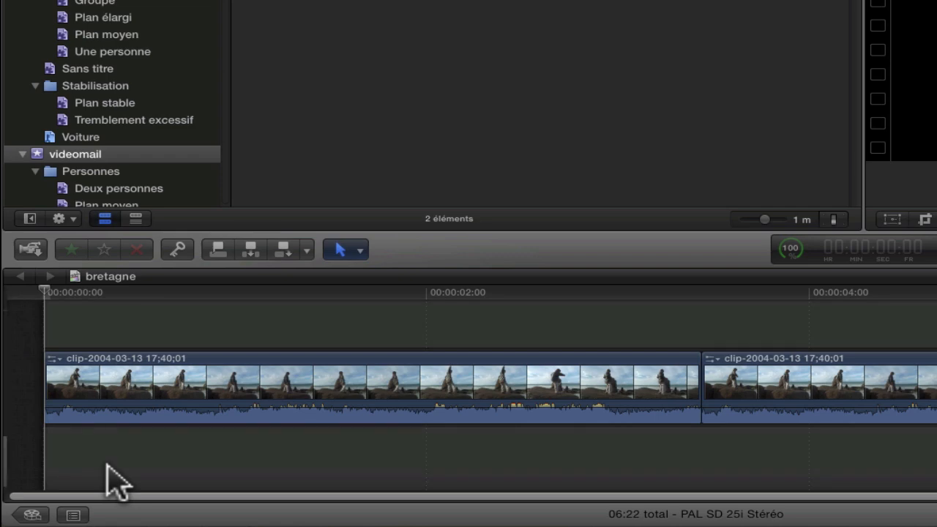
key("super+0")
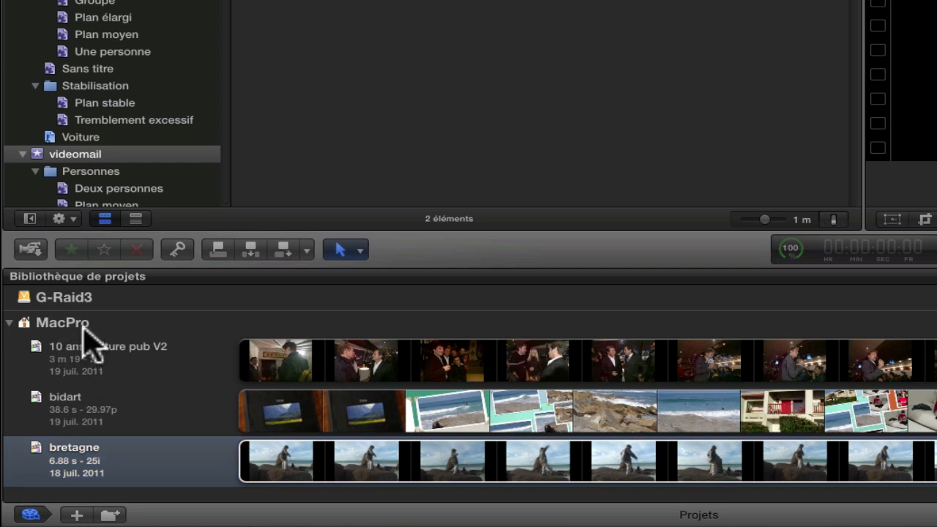
- Start a new project on the G-Raid3 drive, named dinteville 2010, with printemps 2010 as its default event
left_click(24, 297)
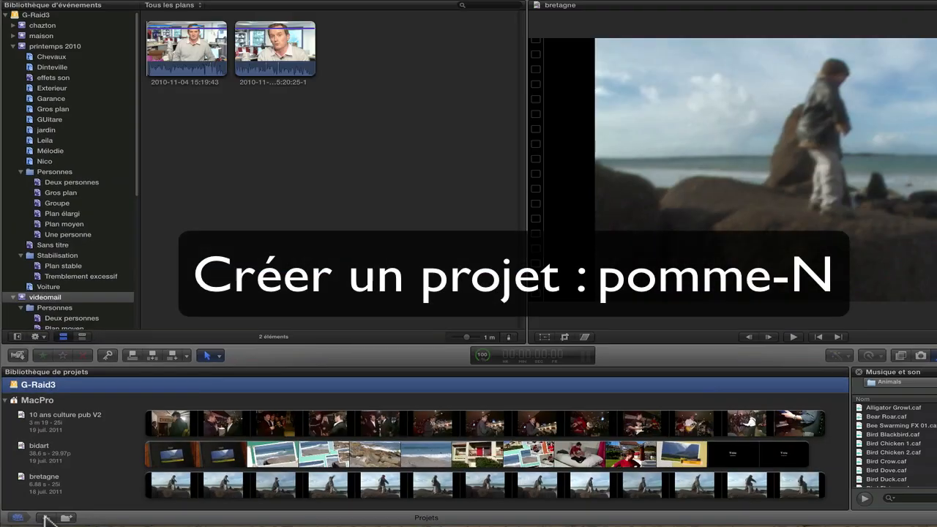
left_click(46, 517)
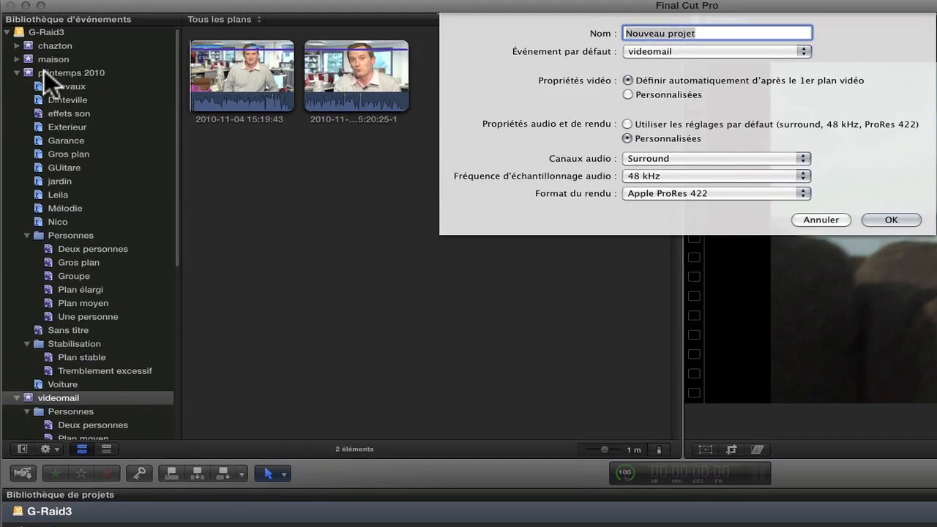
left_click(47, 72)
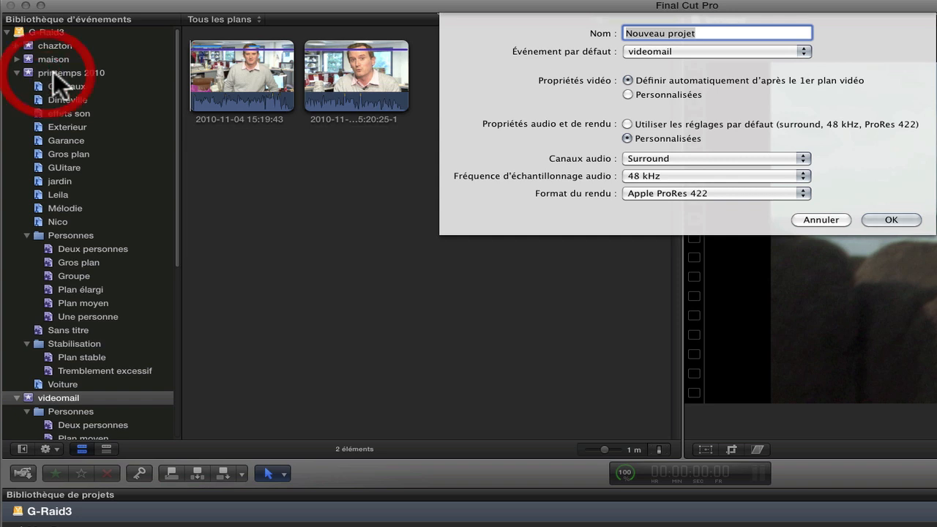
left_click(74, 72)
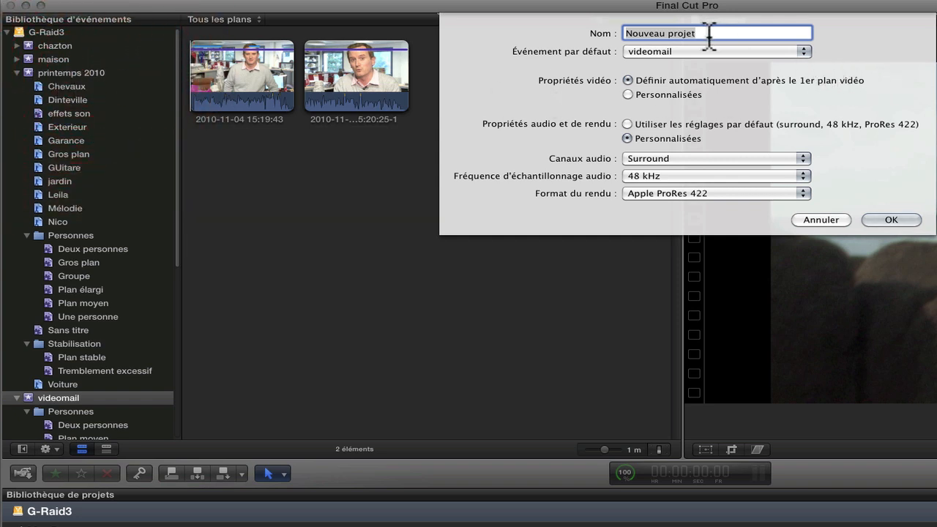
left_click(592, 32)
type("dintevill")
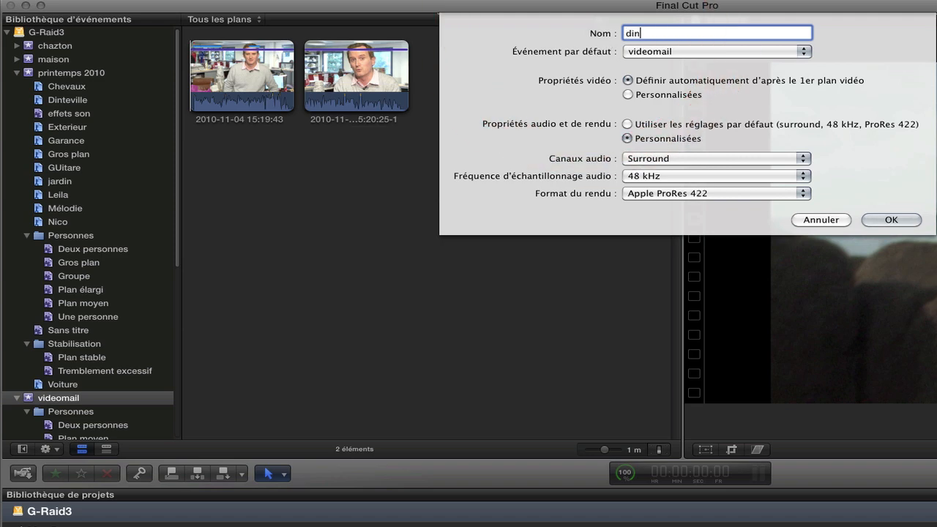
type("e 2010")
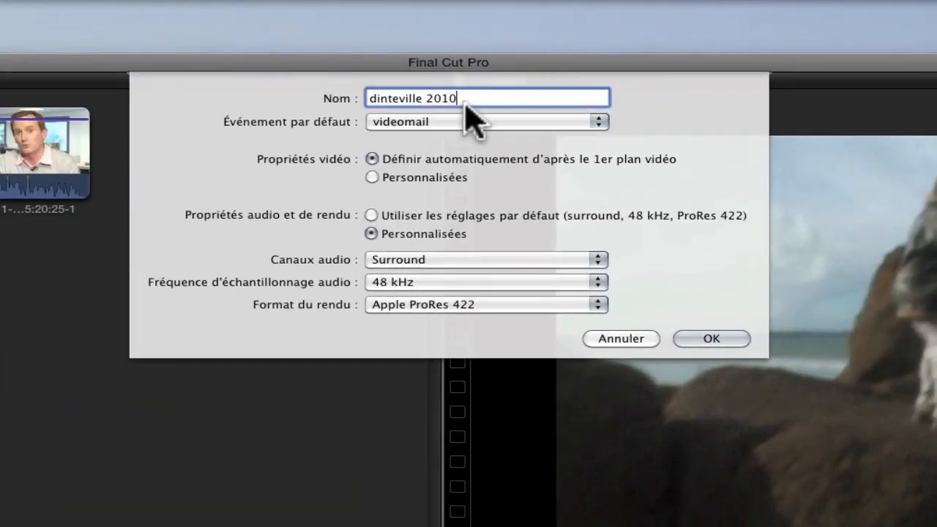
left_click(597, 122)
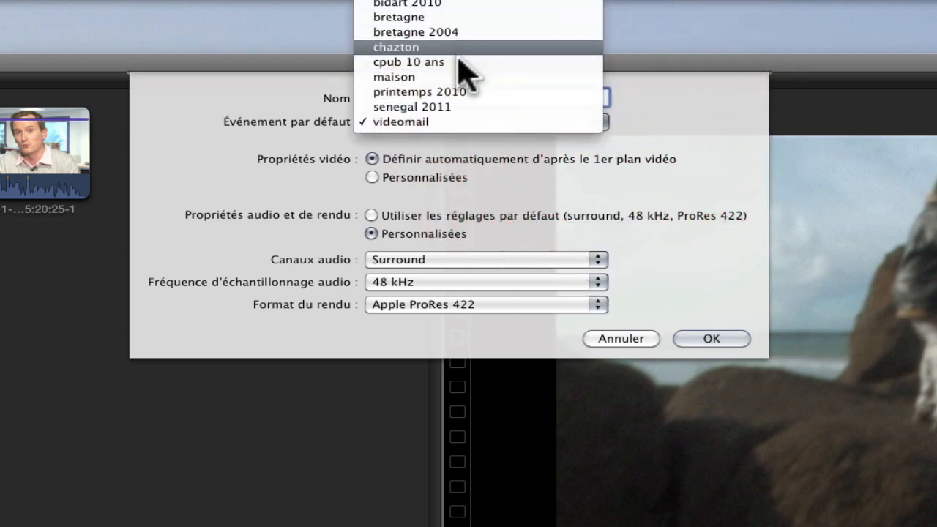
left_click(444, 93)
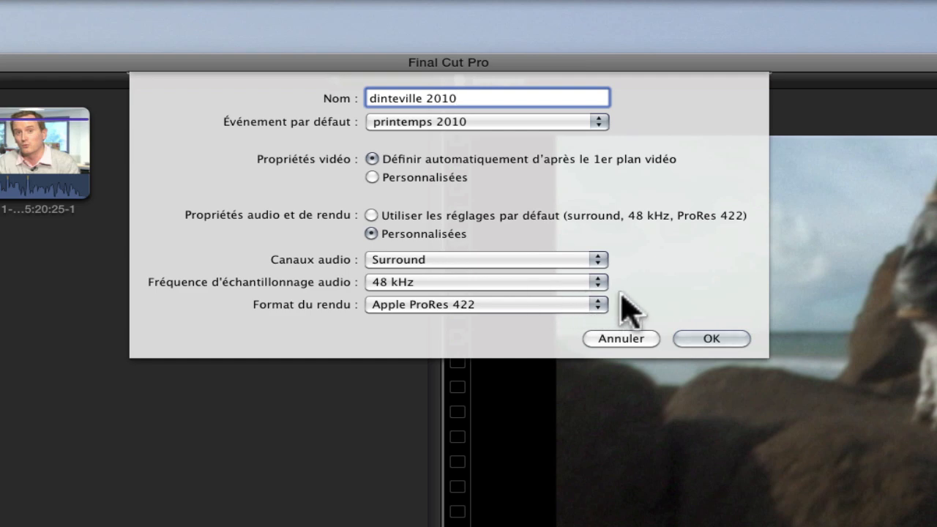
- Try custom video properties with the 1080i HD format, and return to automatic properties based on the first video clip
left_click(372, 178)
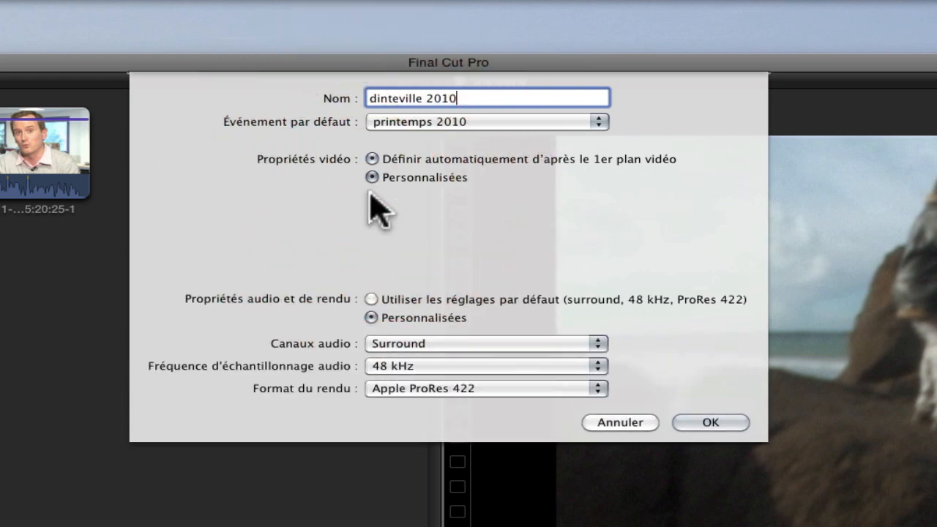
left_click(451, 192)
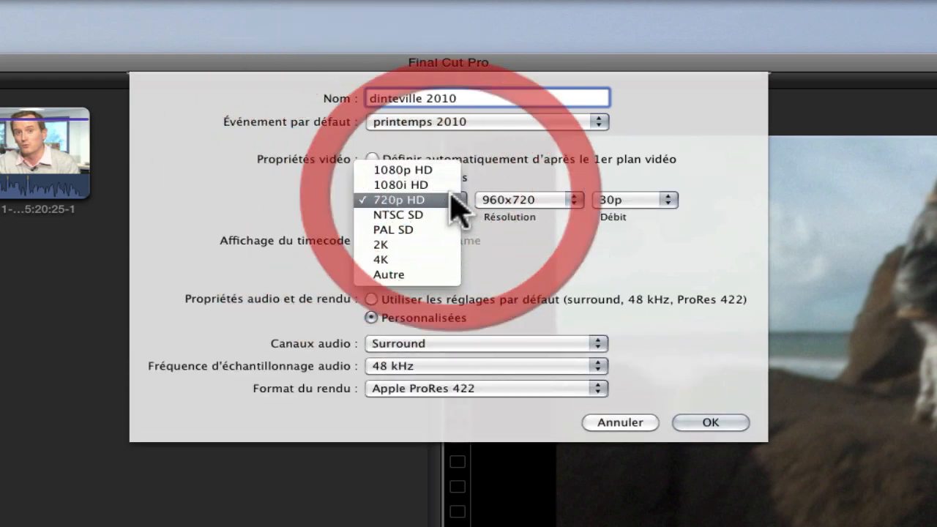
left_click(418, 185)
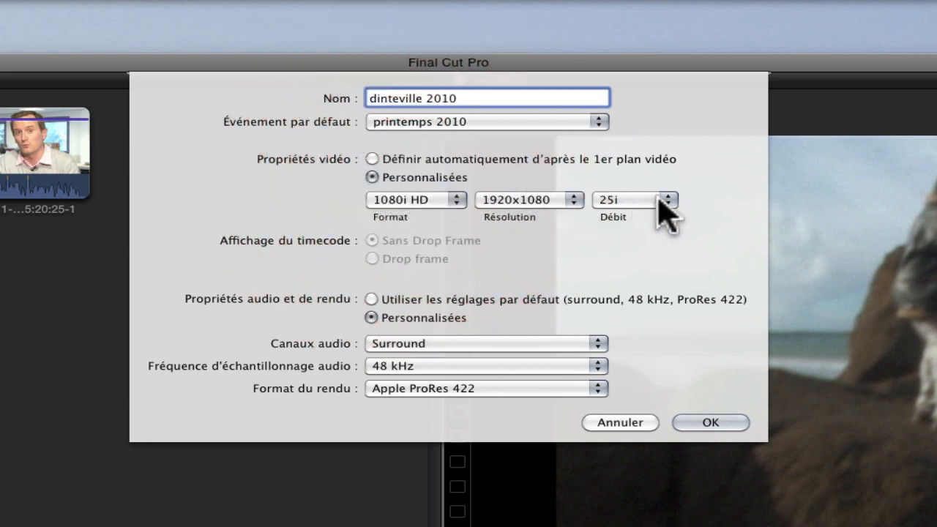
left_click(372, 159)
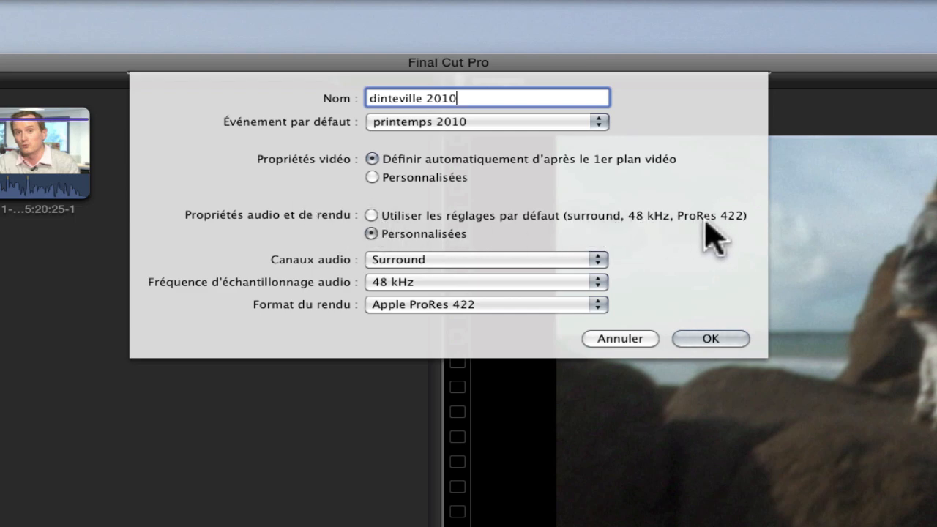
- Create the project with custom audio and render properties, using Stéréo channels and keeping the Apple ProRes 422 render format
left_click(373, 234)
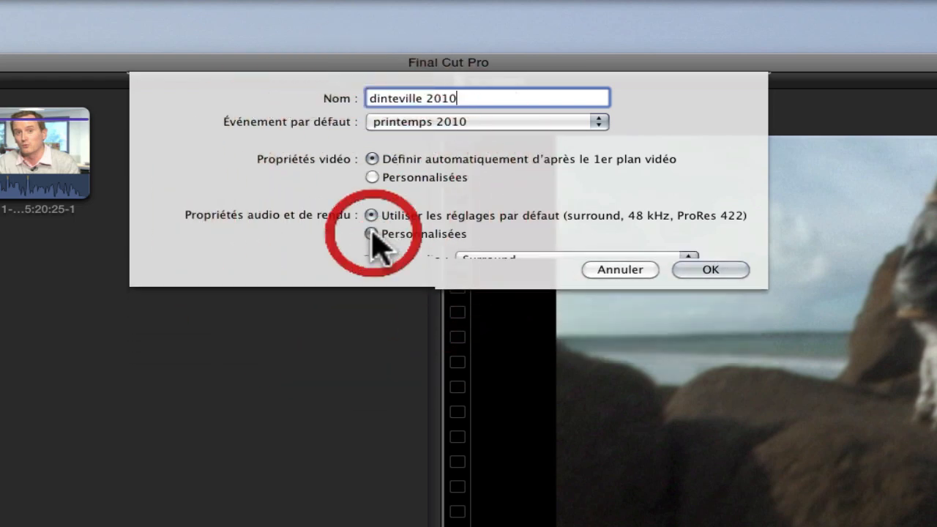
left_click(688, 261)
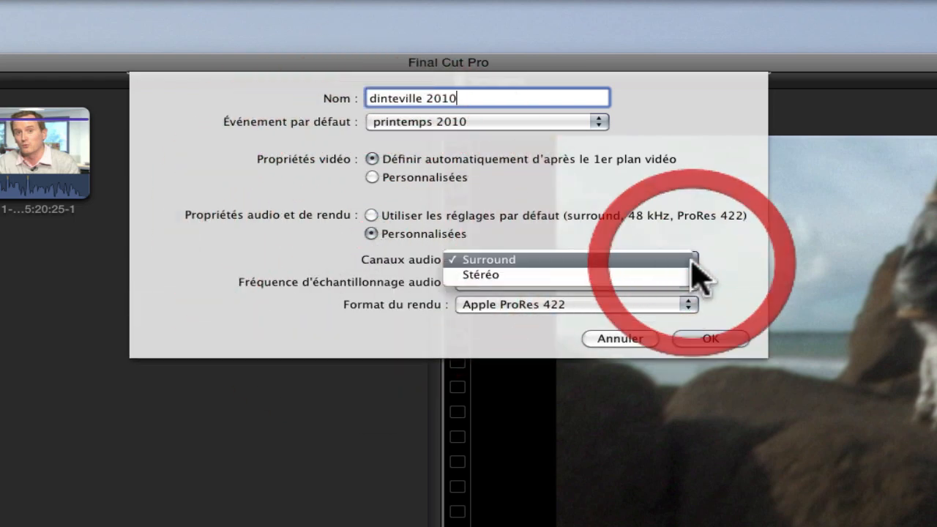
left_click(554, 276)
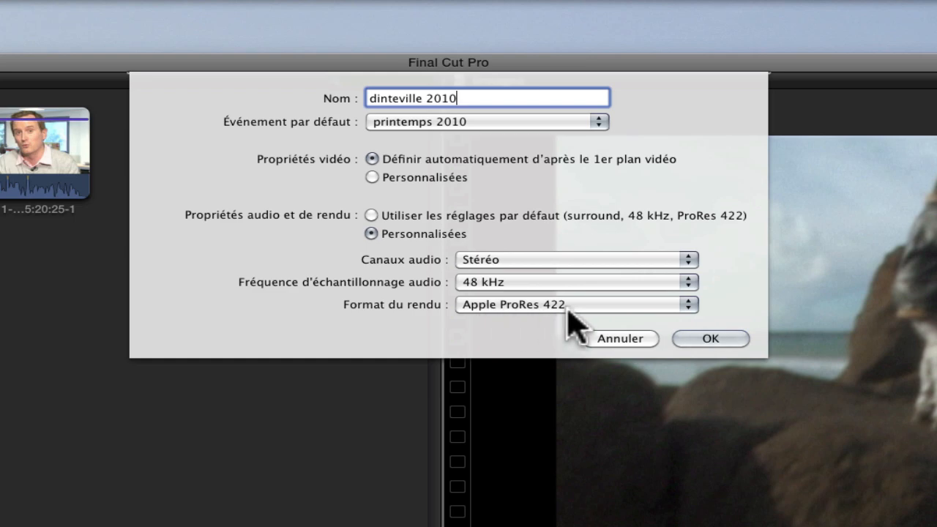
left_click(686, 306)
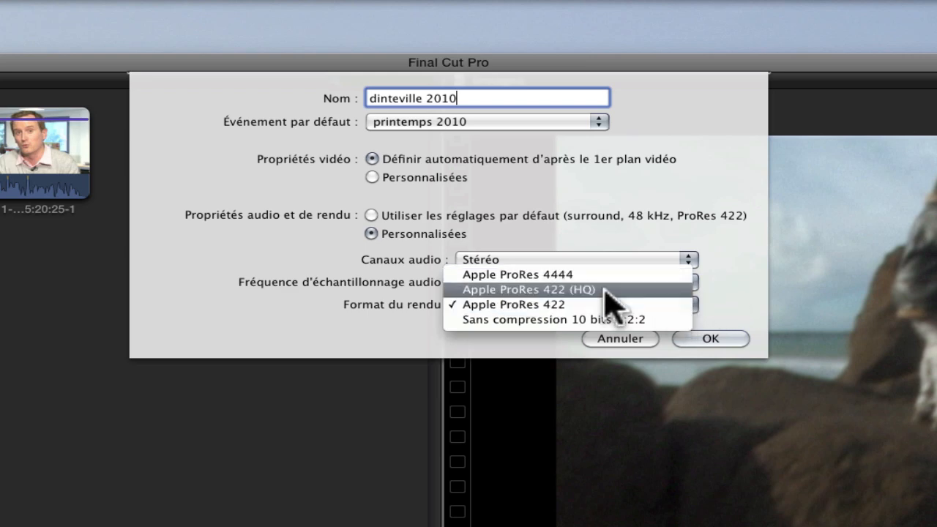
left_click(721, 287)
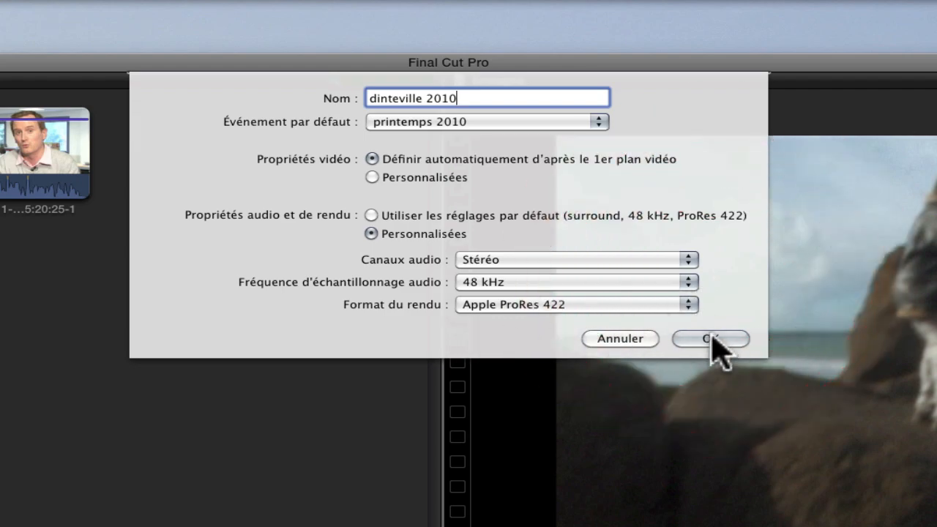
left_click(712, 338)
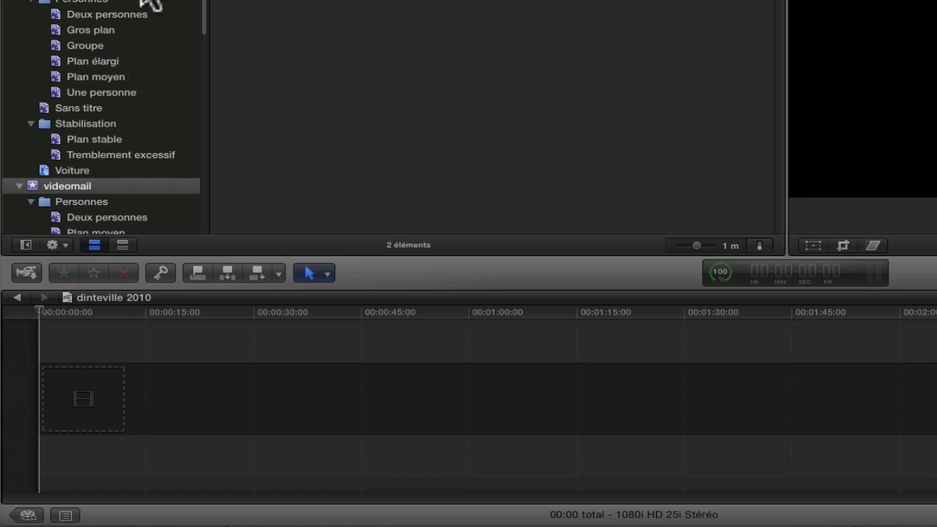
- Return to the project library, select dinteville 2010 and show its properties in the inspector
left_click(27, 515)
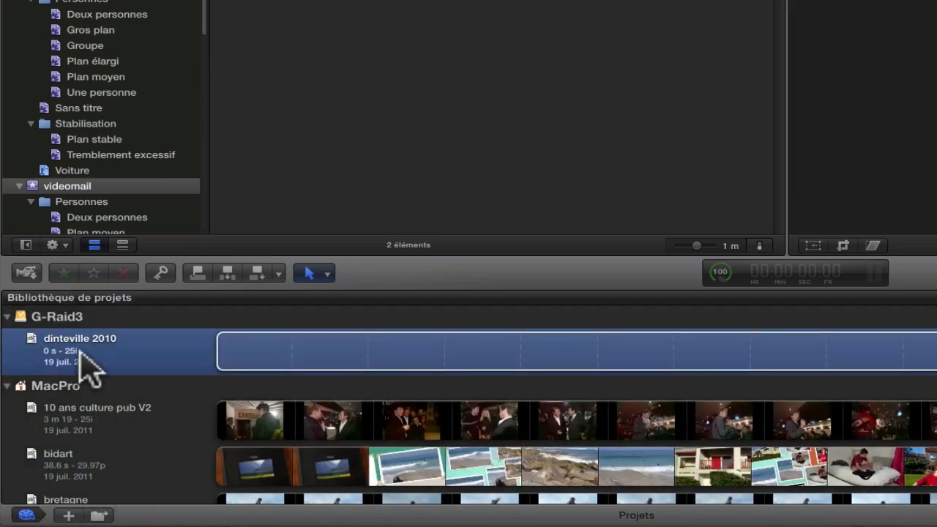
left_click(74, 350)
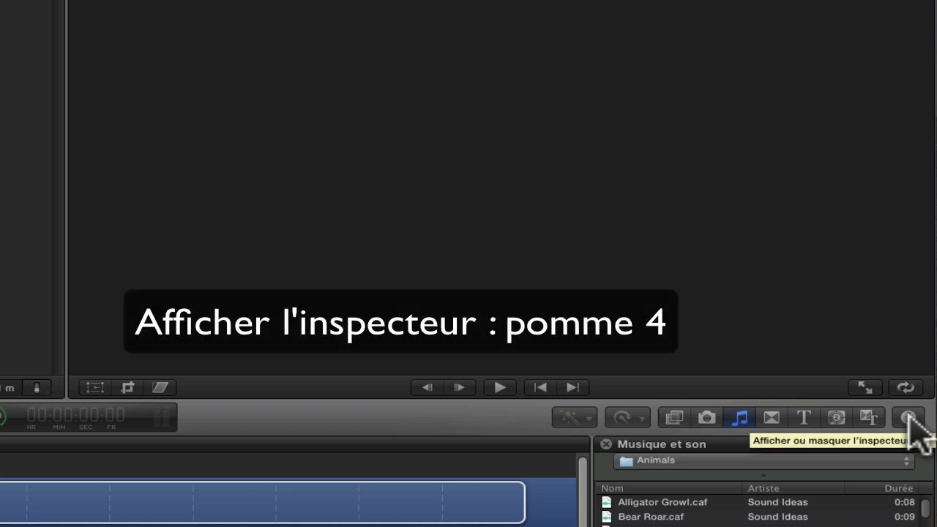
left_click(909, 418)
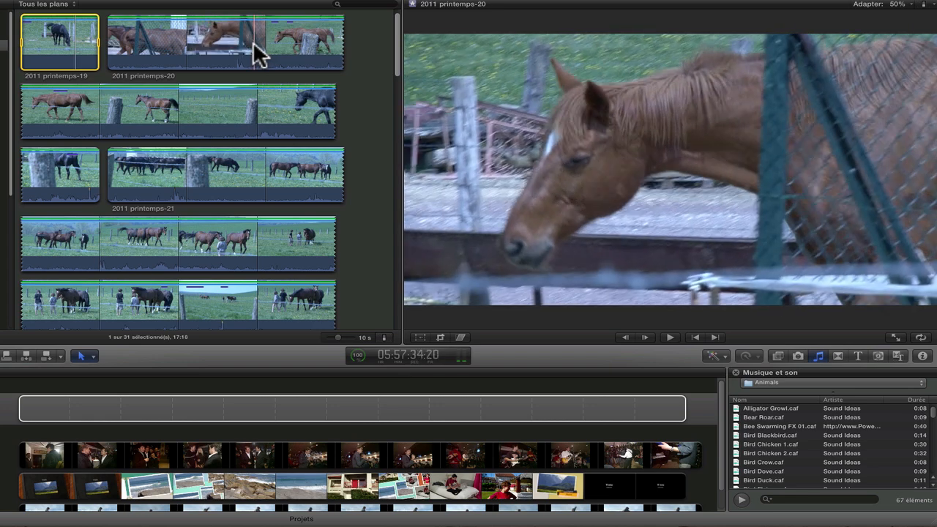
- Select the whole clip 2011 printemps-20 in the event browser
left_click(254, 42)
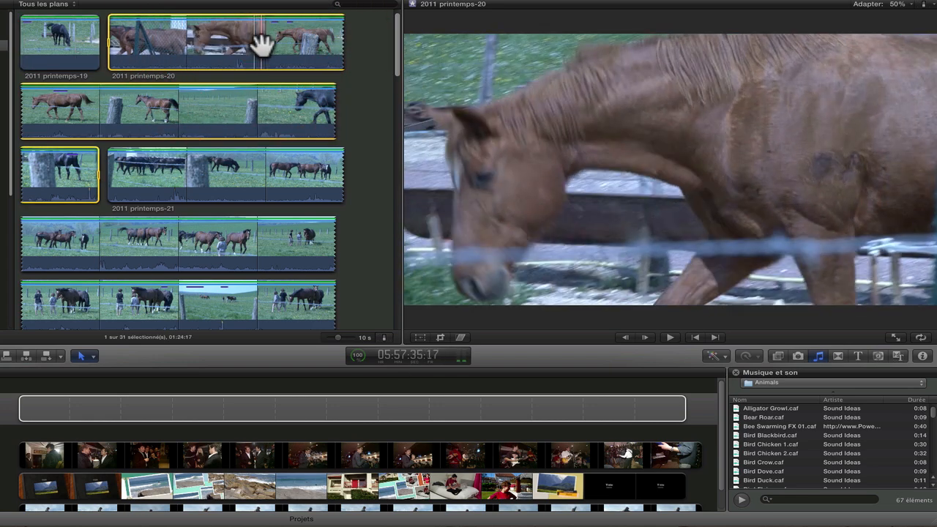